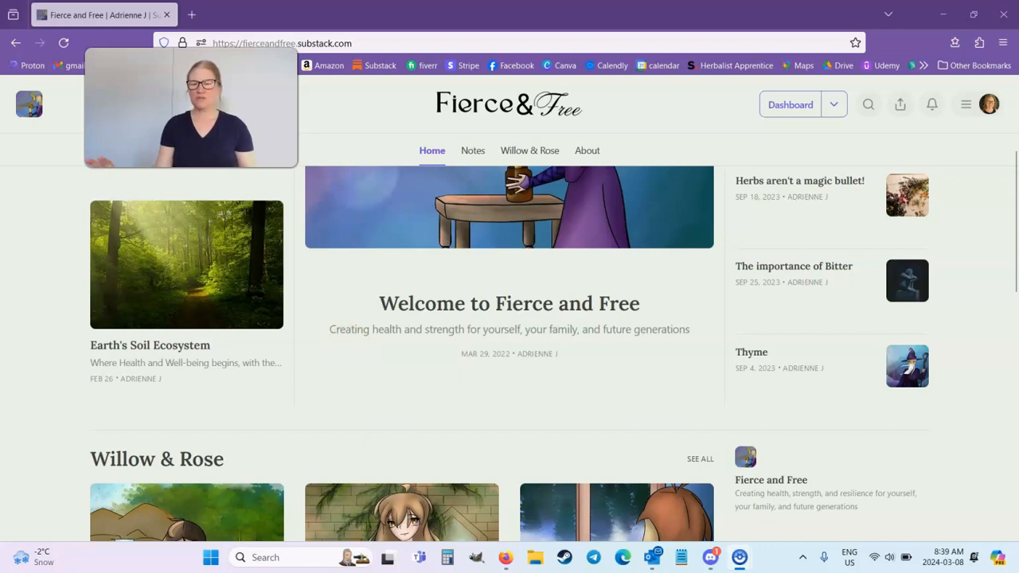
Examine the Fierce and Free homepage, including the featured post, most popular posts, Willow & Rose section, recommendations, services and website links.
scroll(307, 318, up, 3)
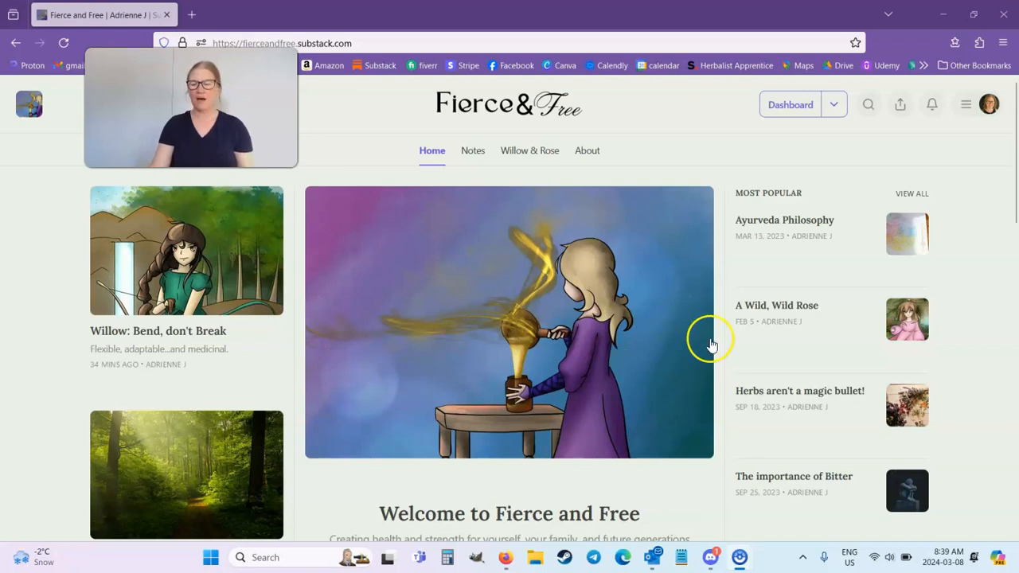
scroll(712, 341, down, 2)
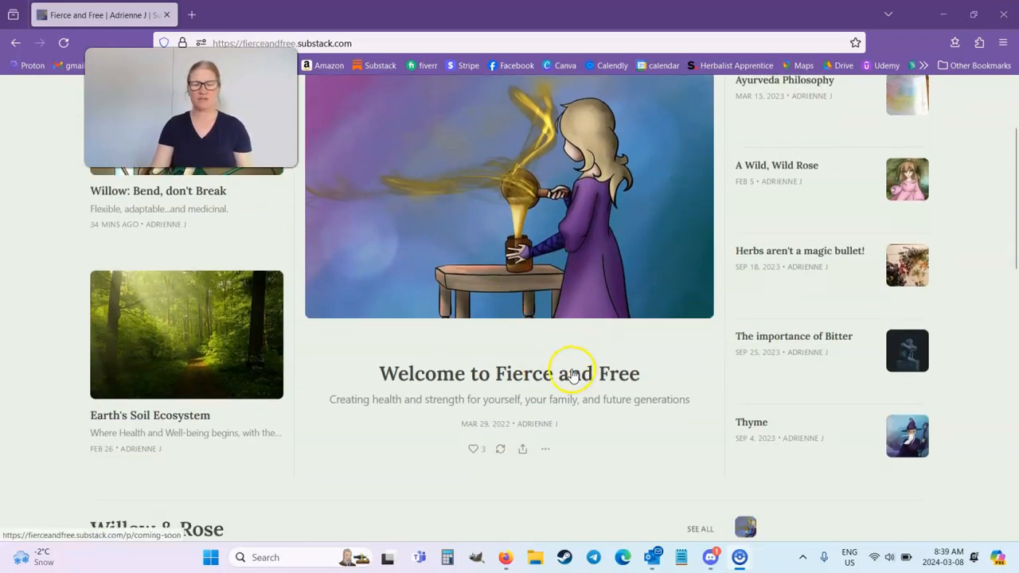
scroll(558, 353, up, 1)
scroll(835, 425, down, 2)
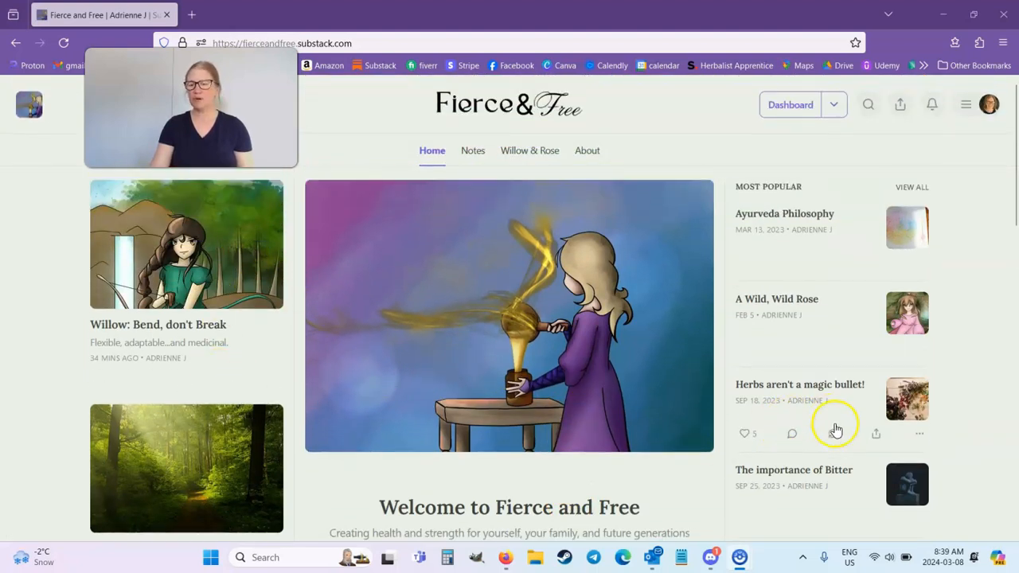
scroll(836, 431, down, 4)
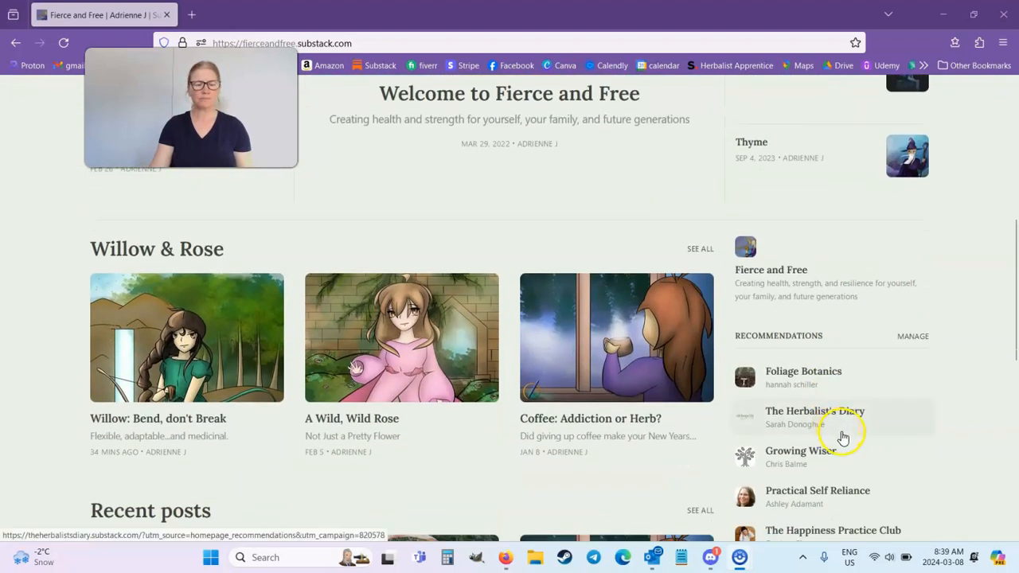
scroll(841, 434, down, 2)
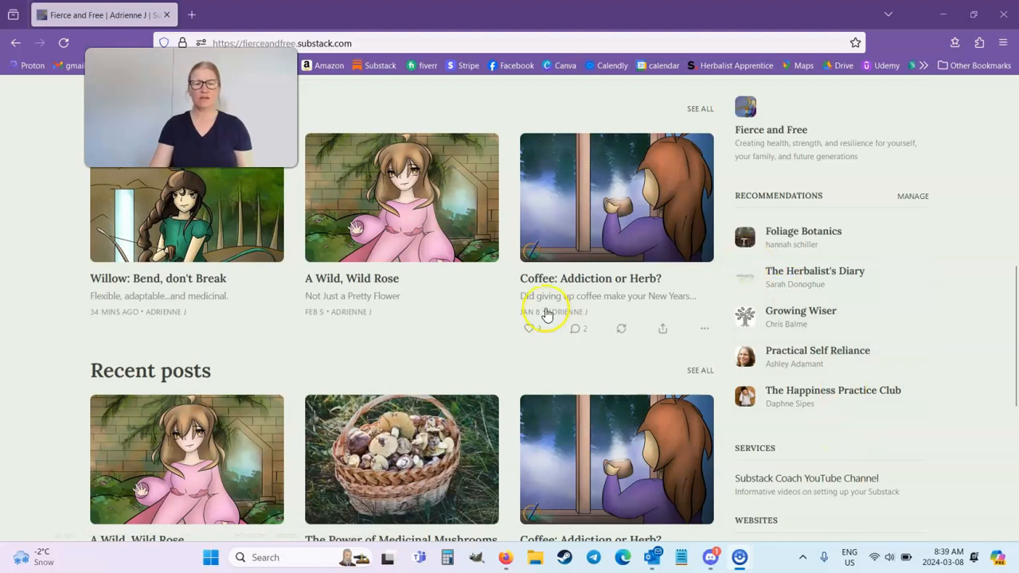
scroll(547, 307, up, 2)
scroll(480, 414, down, 1)
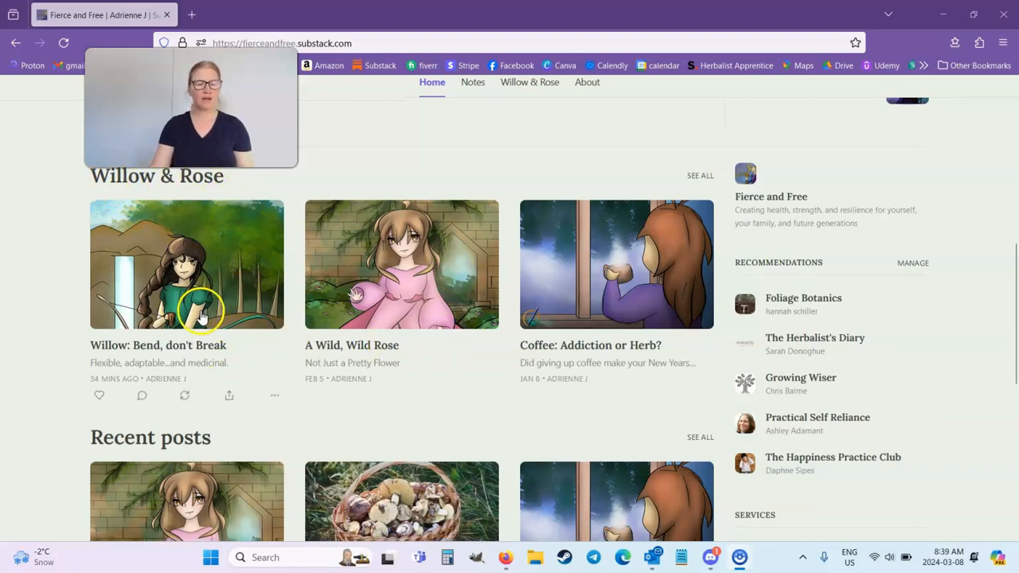
scroll(199, 318, down, 1)
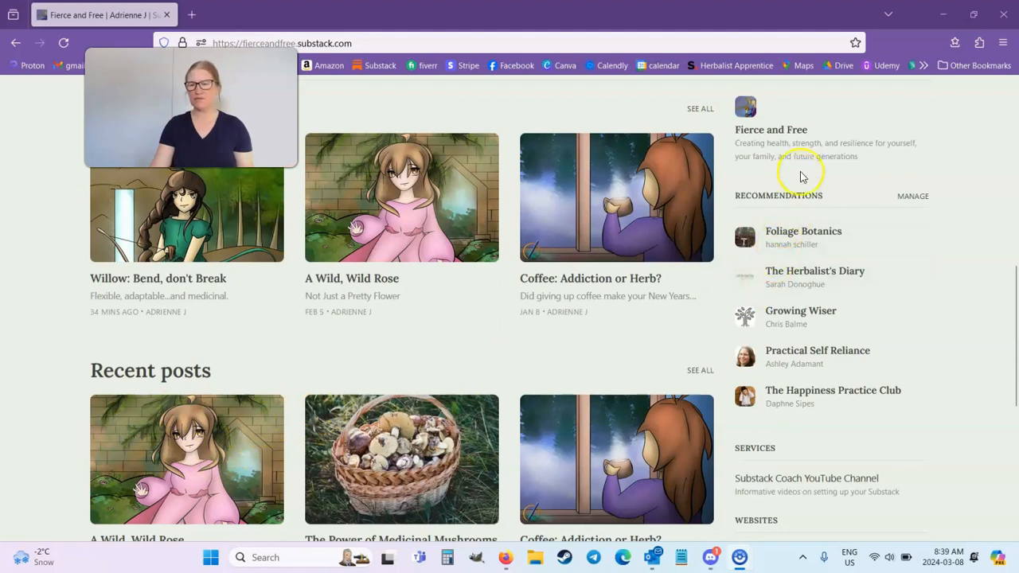
scroll(845, 228, up, 2)
scroll(845, 442, down, 1)
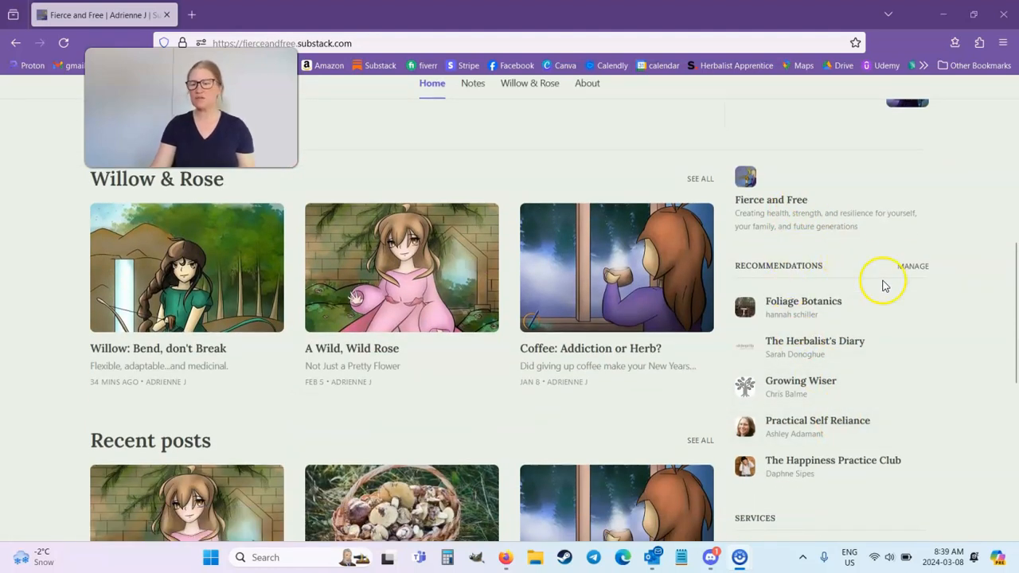
scroll(847, 357, down, 5)
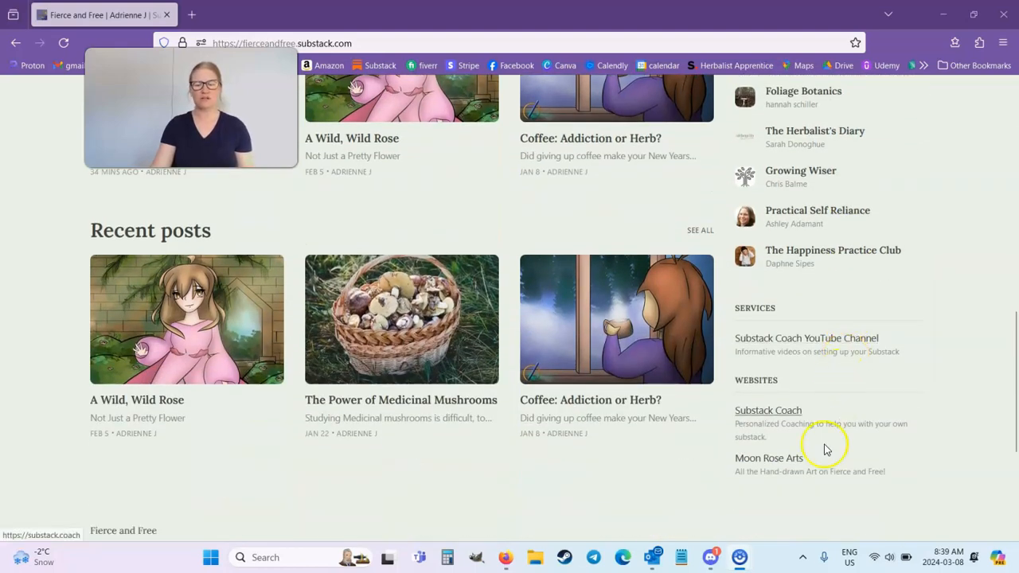
scroll(783, 404, up, 4)
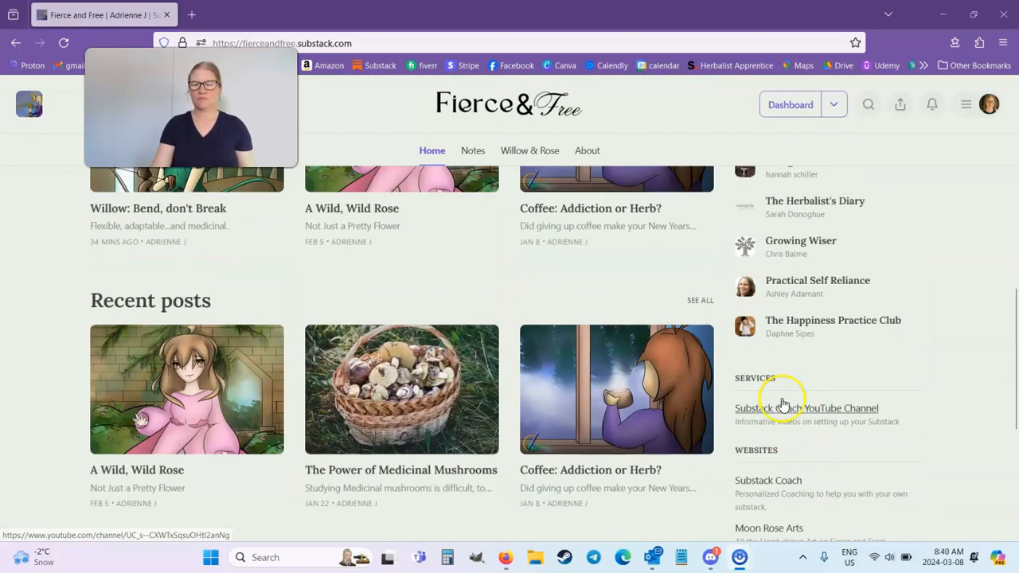
scroll(783, 404, up, 1)
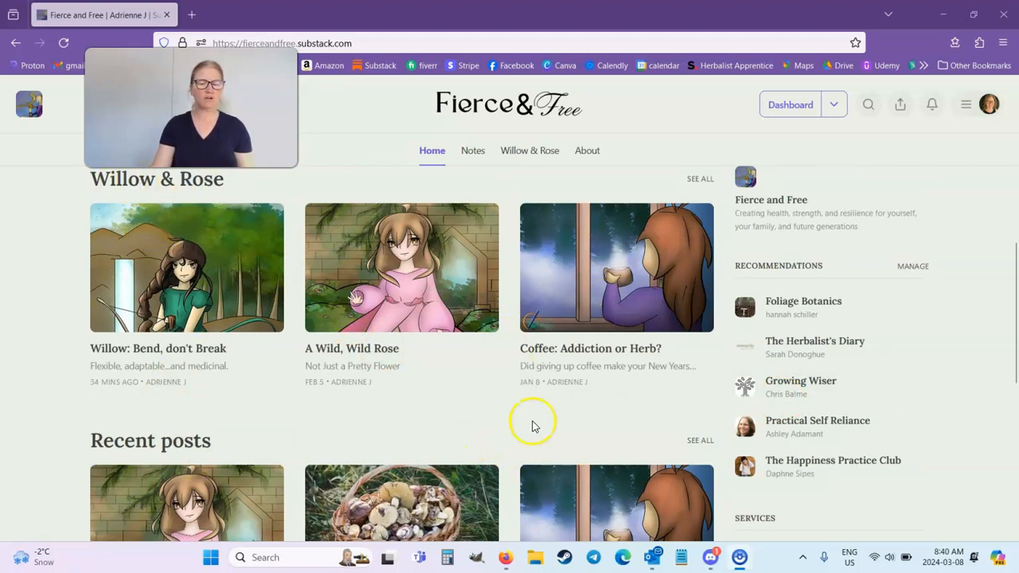
scroll(597, 358, up, 5)
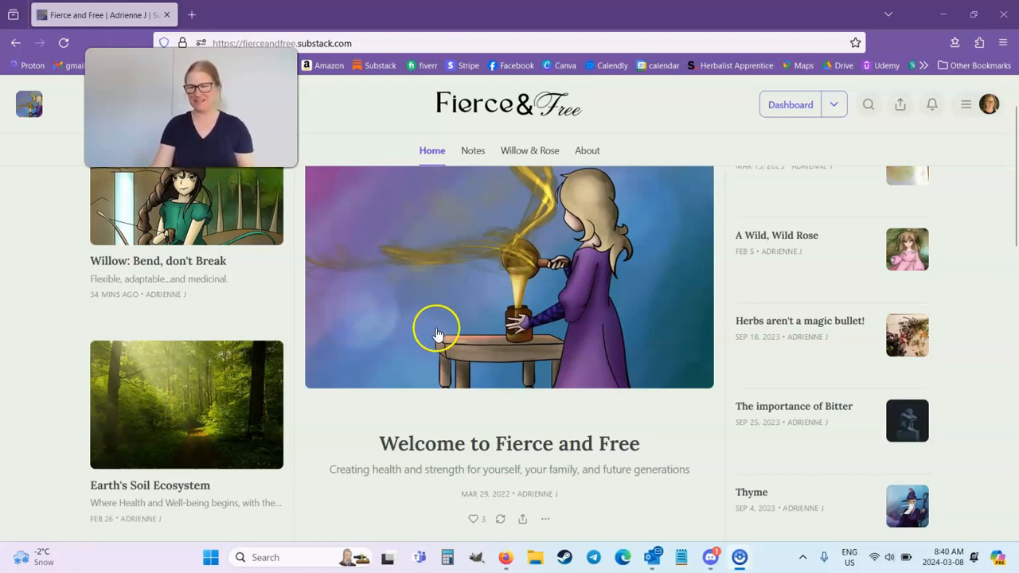
scroll(534, 358, up, 1)
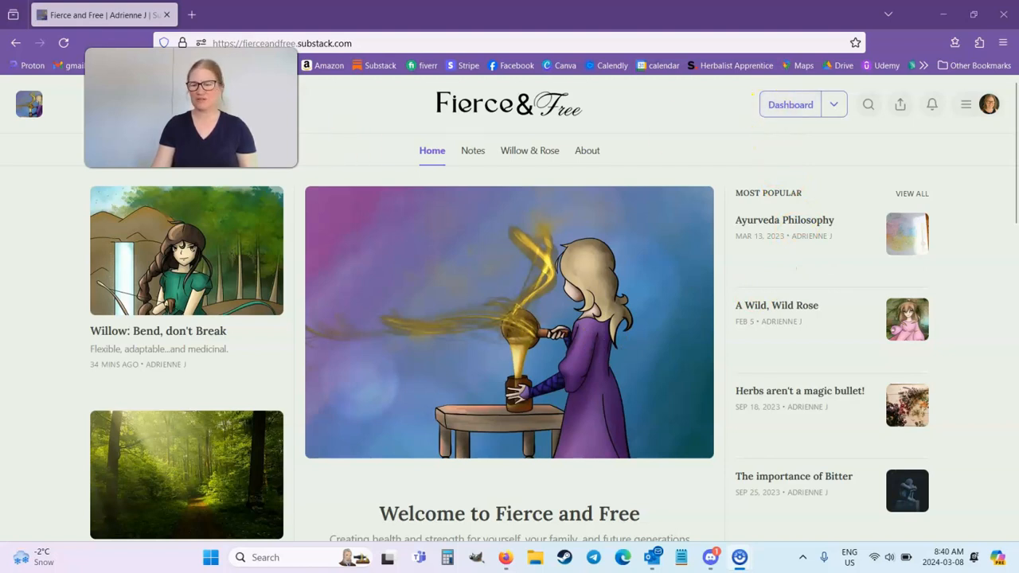
Open the Site Design customization found in the Basics settings of the publication's dashboard.
click(800, 100)
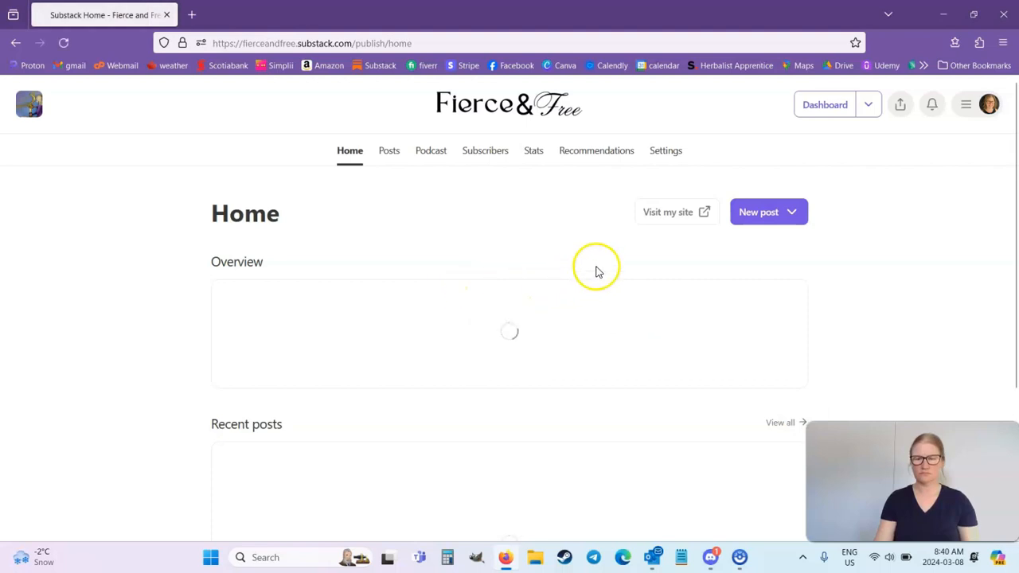
click(661, 157)
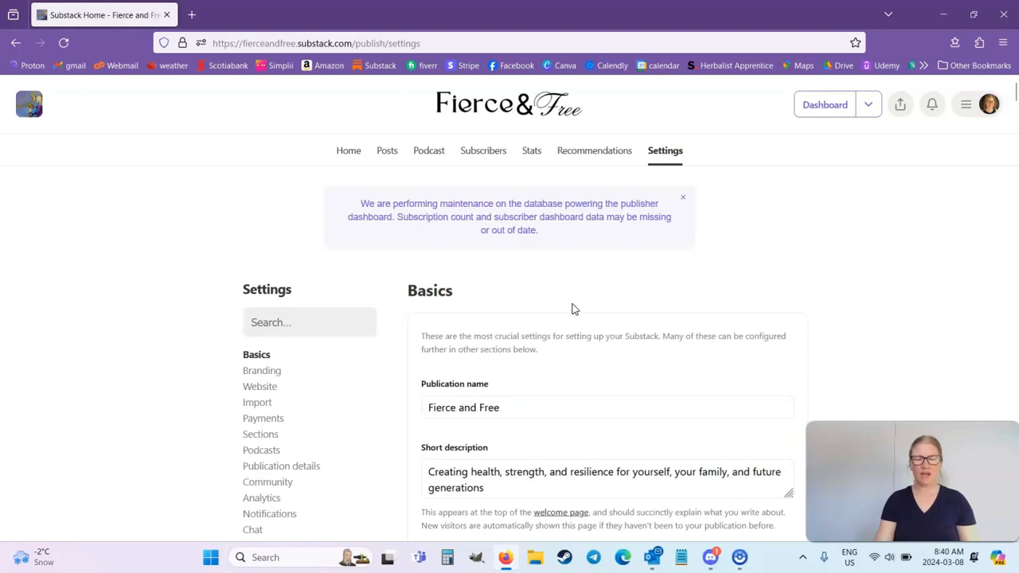
scroll(573, 308, down, 1)
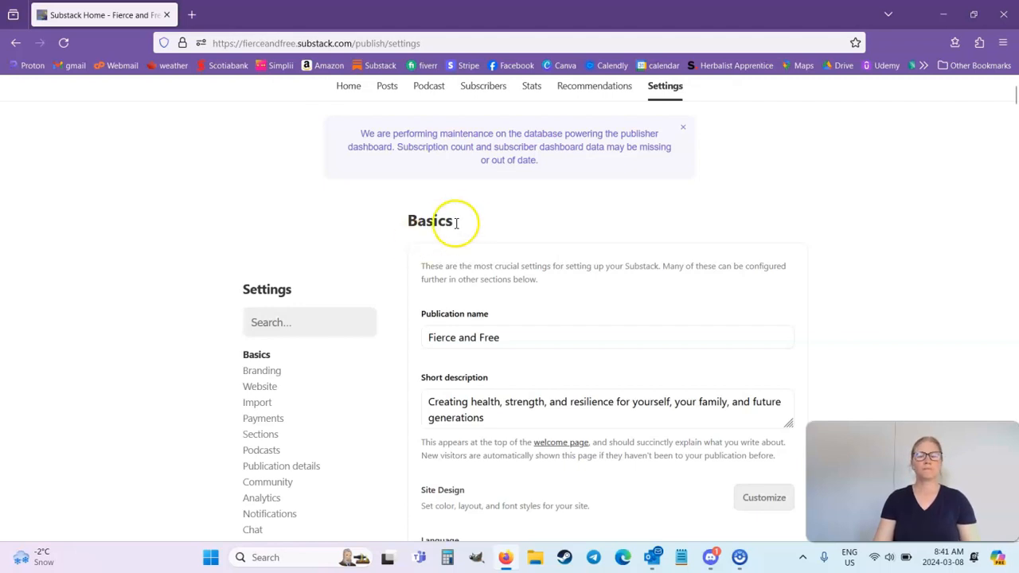
scroll(462, 221, up, 1)
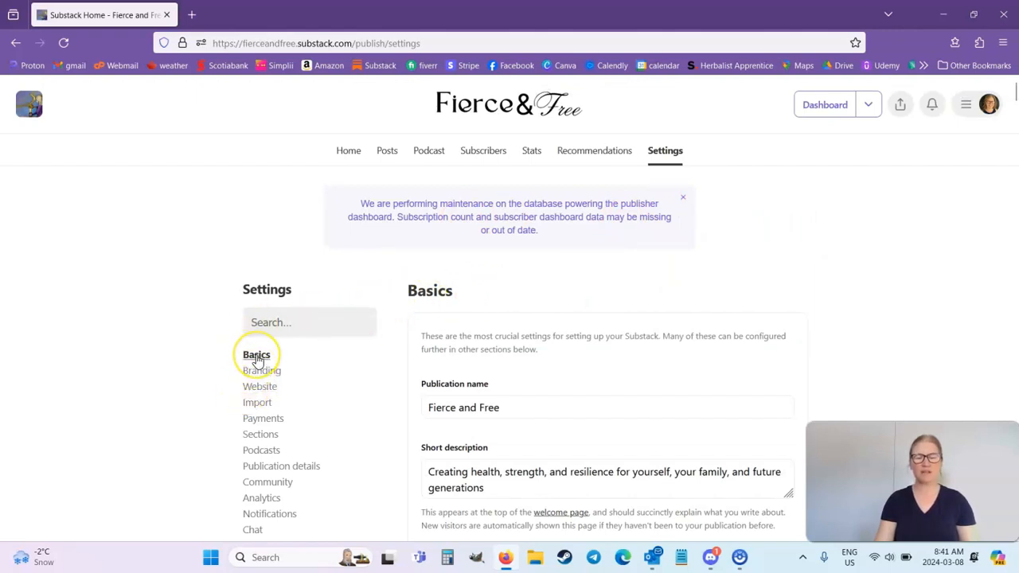
scroll(553, 337, down, 2)
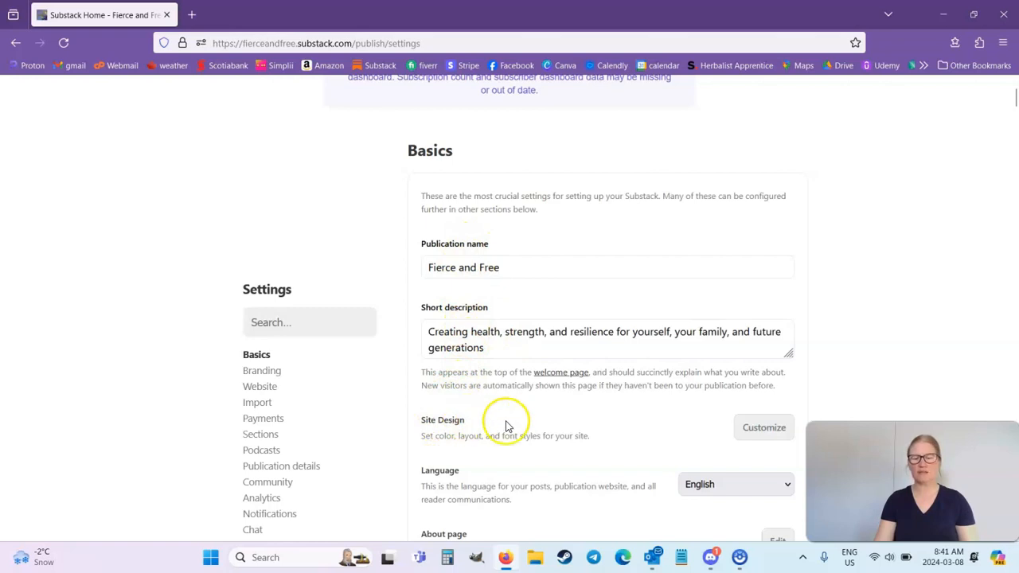
scroll(507, 426, down, 1)
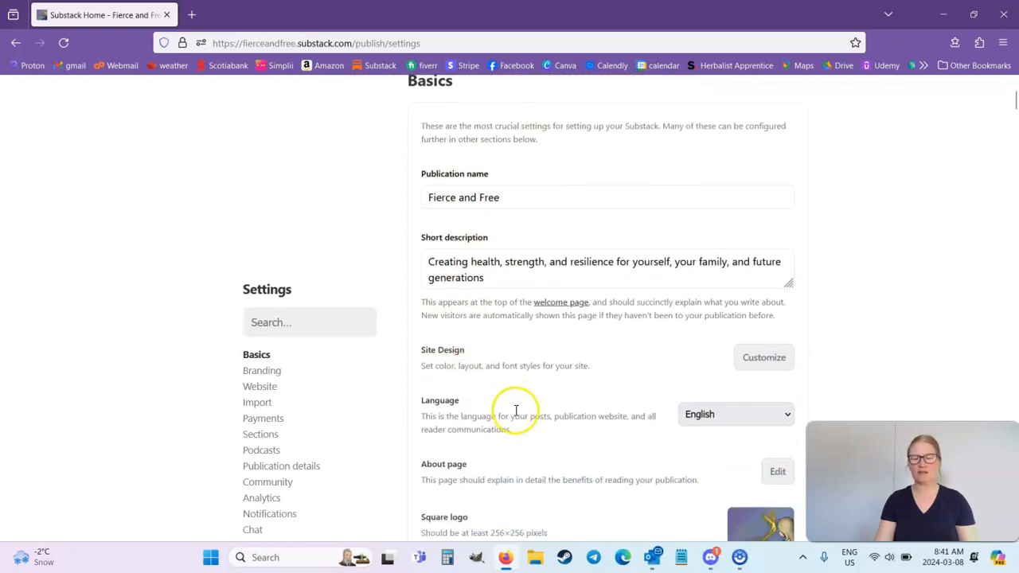
click(753, 363)
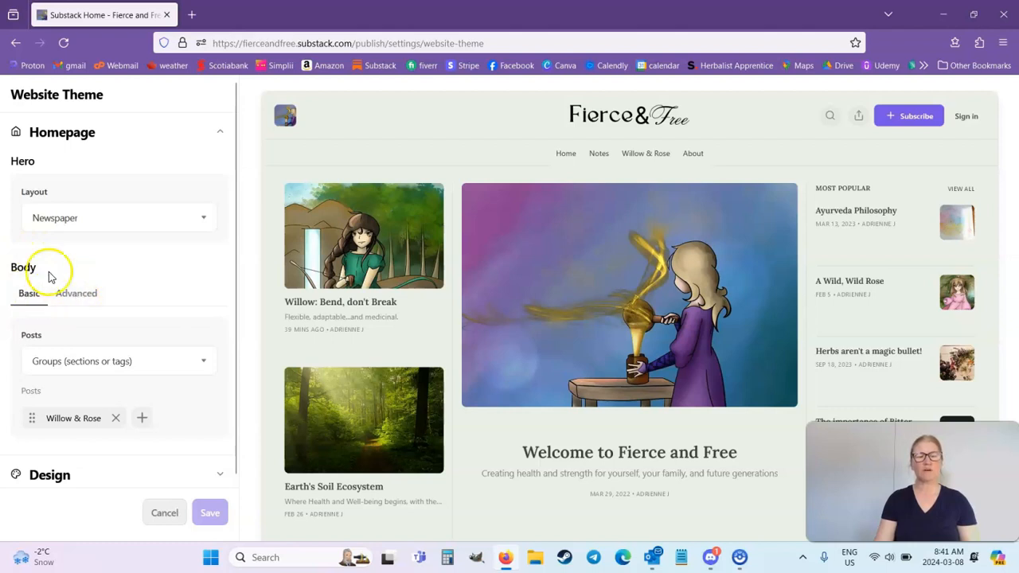
Set the homepage's hero layout to Feature.
click(94, 218)
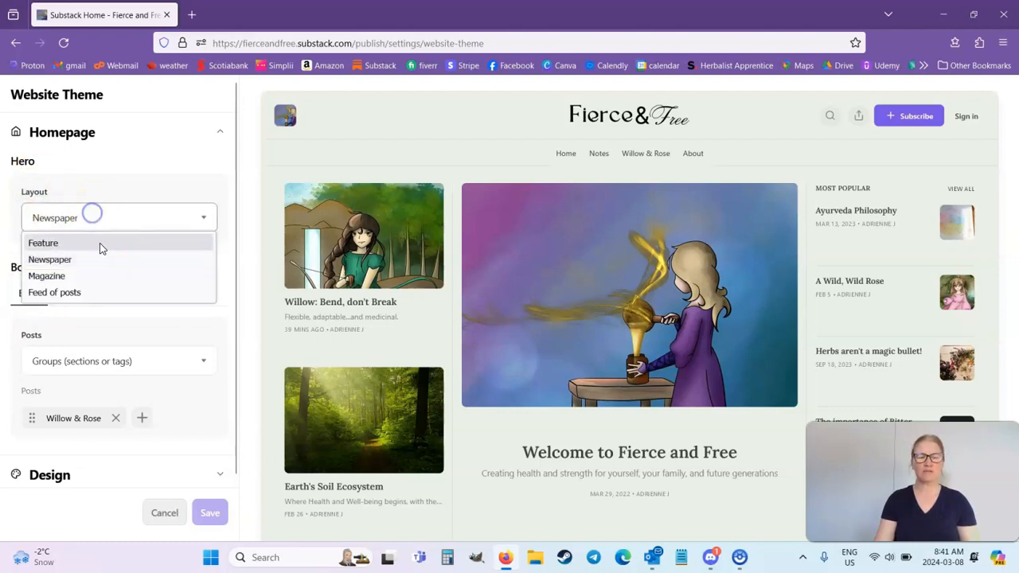
click(99, 250)
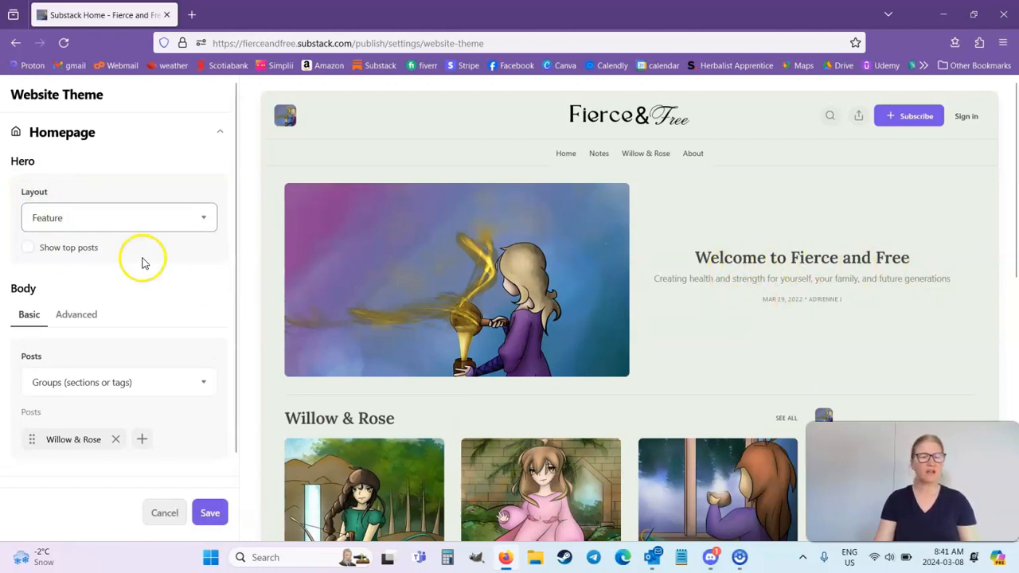
Try the List format for the homepage body's posts and look through the preview.
scroll(121, 321, down, 1)
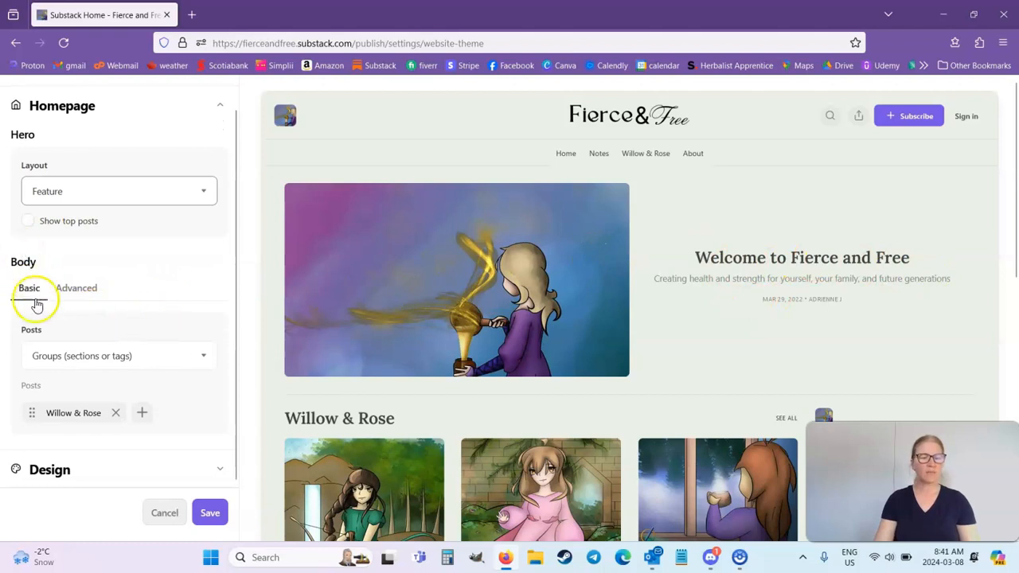
click(40, 355)
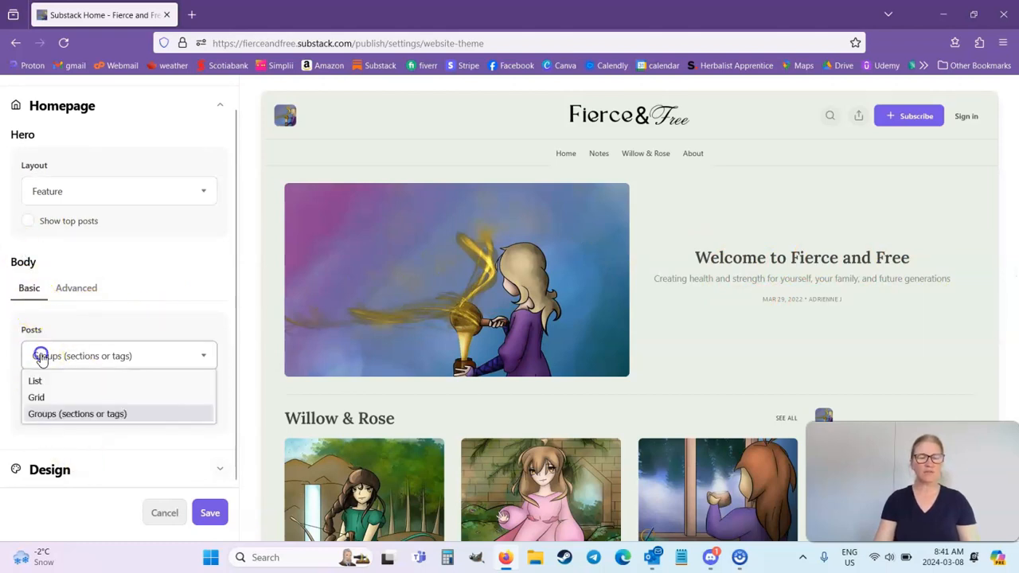
click(52, 387)
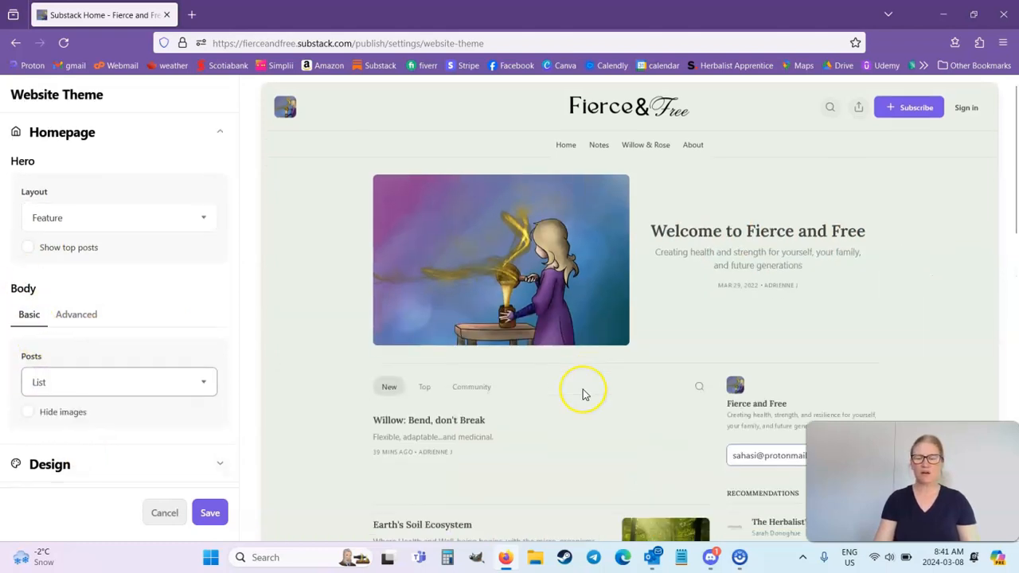
scroll(583, 389, down, 2)
scroll(583, 390, down, 1)
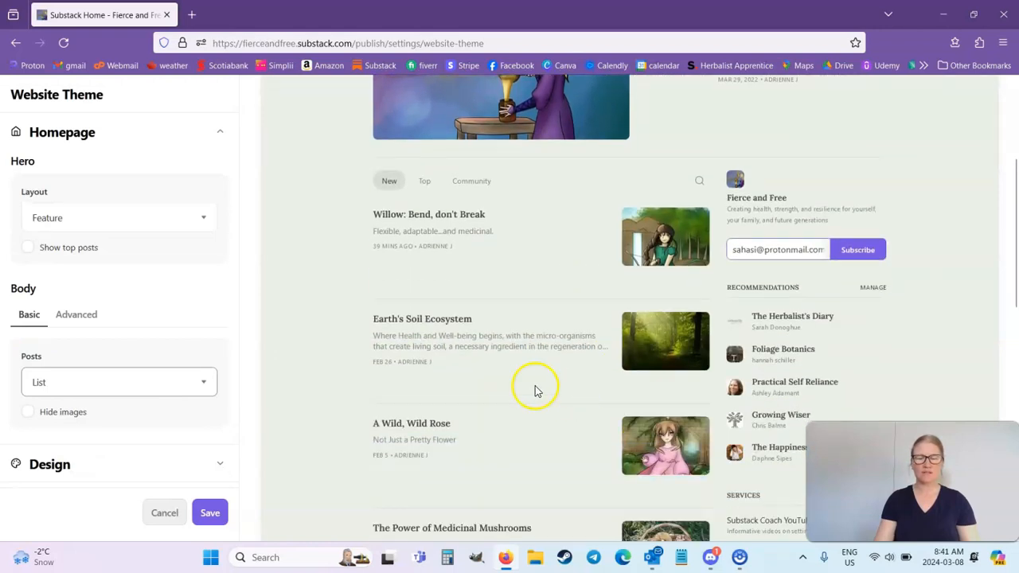
Try the Grid format for the body's posts, check the preview, and return to Groups (sections or tags).
click(130, 382)
click(143, 430)
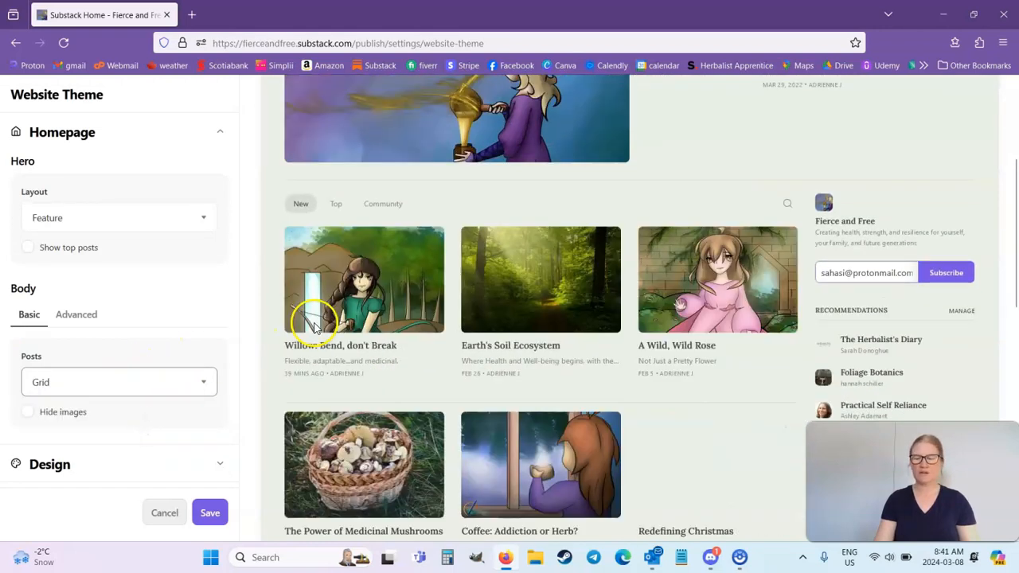
scroll(341, 329, down, 1)
scroll(353, 328, up, 3)
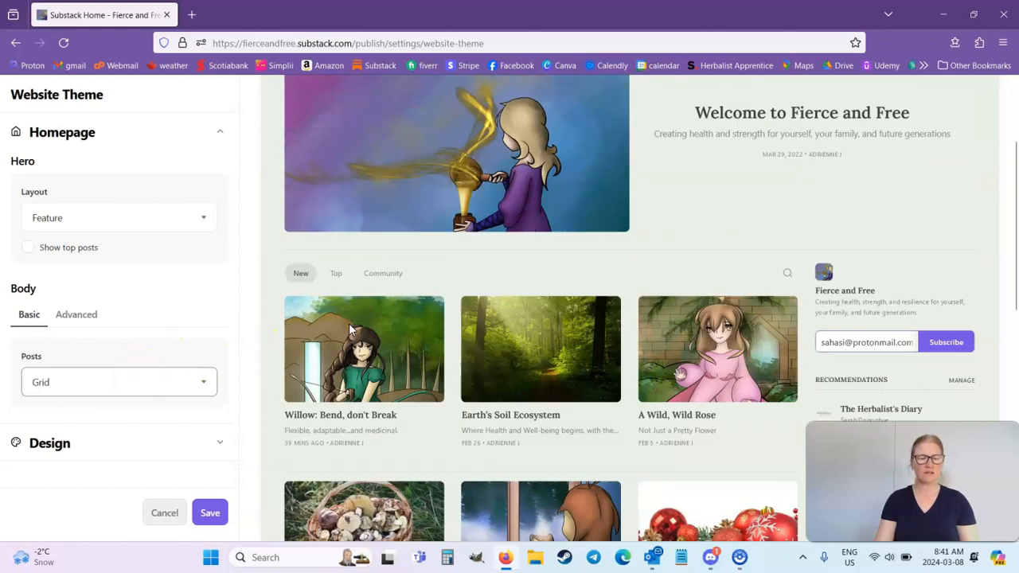
click(93, 378)
click(103, 435)
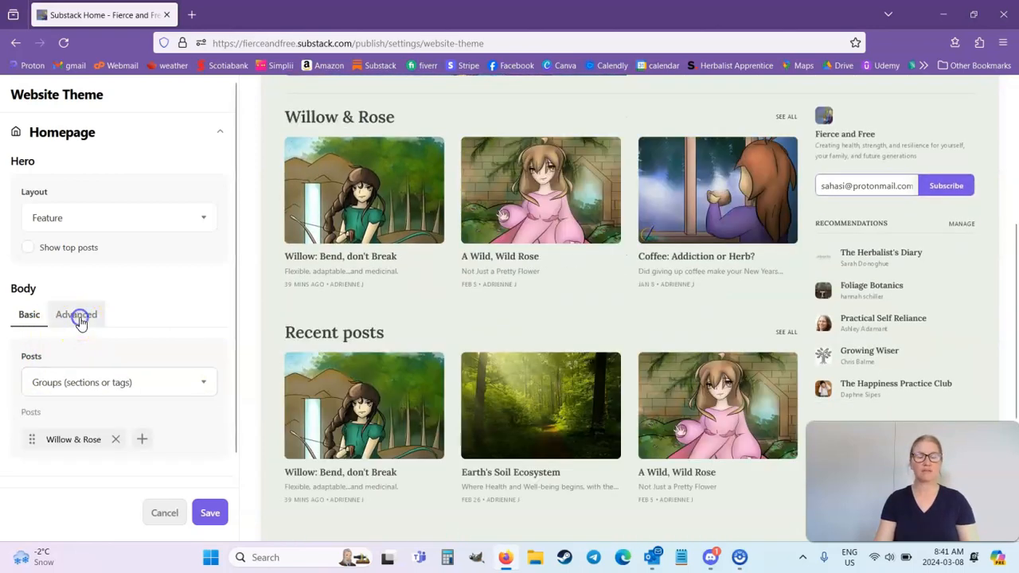
Switch the homepage body to the Advanced configuration and check which post sources the Grid block offers.
click(79, 316)
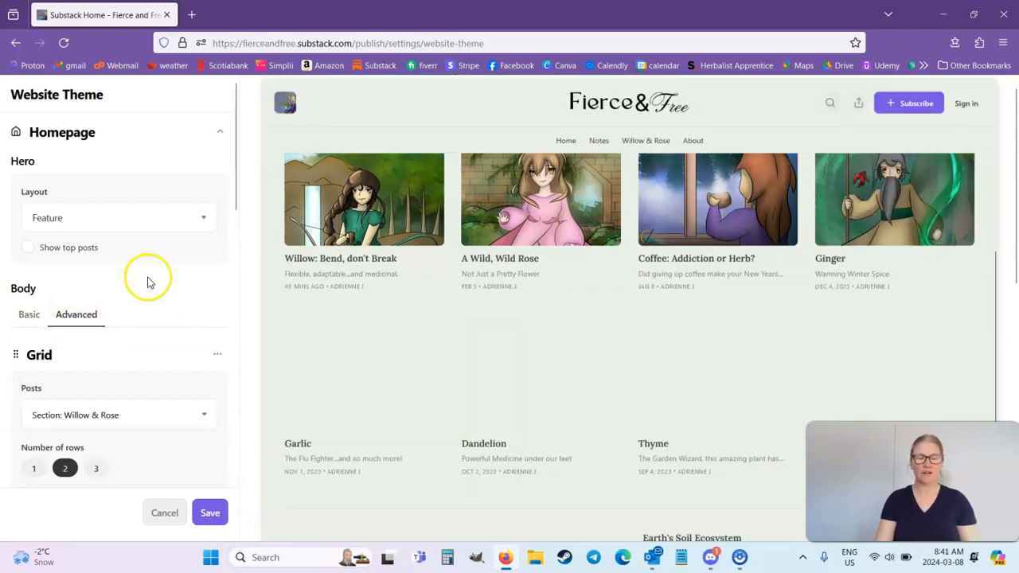
scroll(154, 293, down, 2)
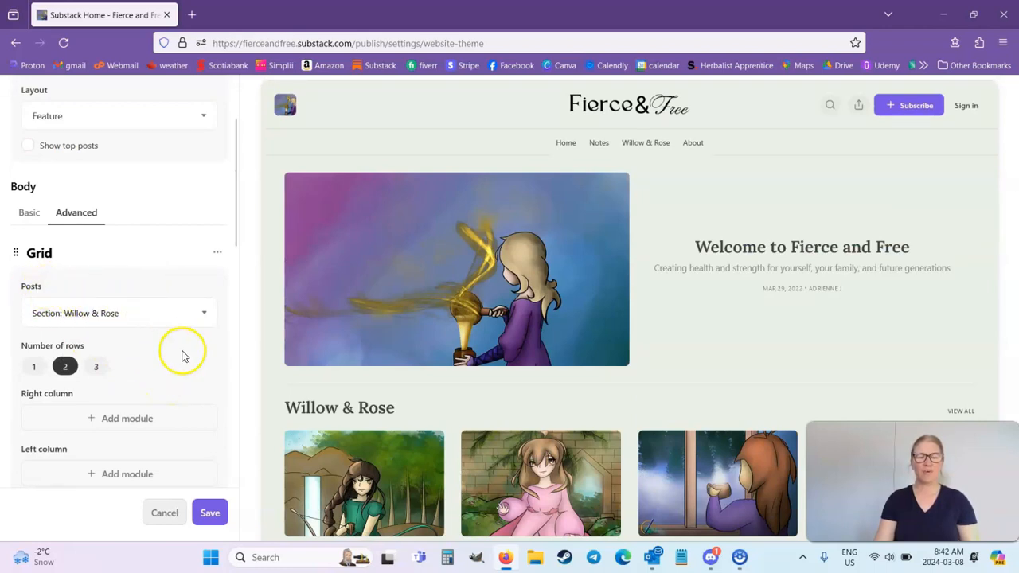
click(212, 312)
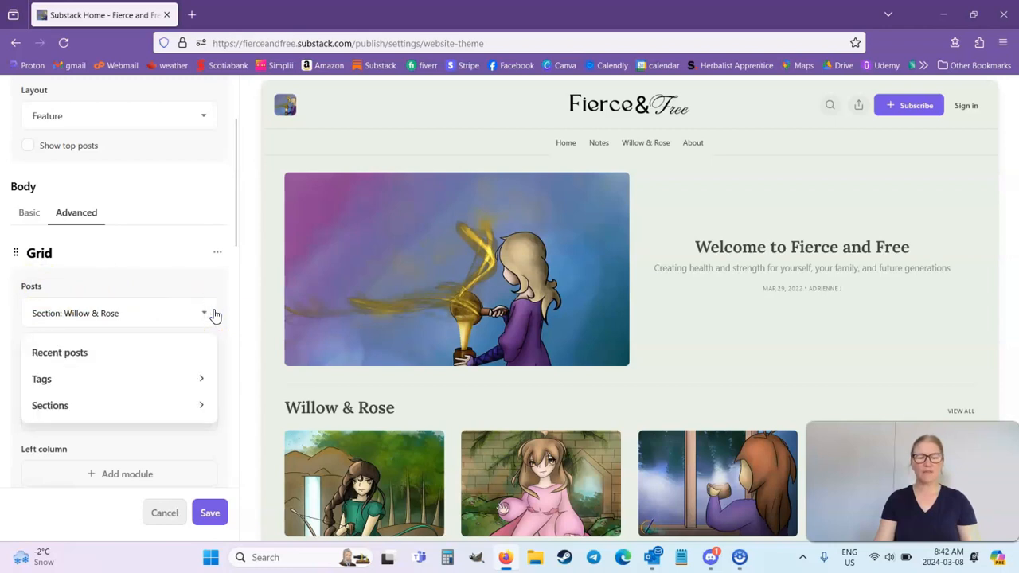
click(213, 314)
Remove the Feature block between the Grid and List blocks from the homepage body.
scroll(209, 310, down, 4)
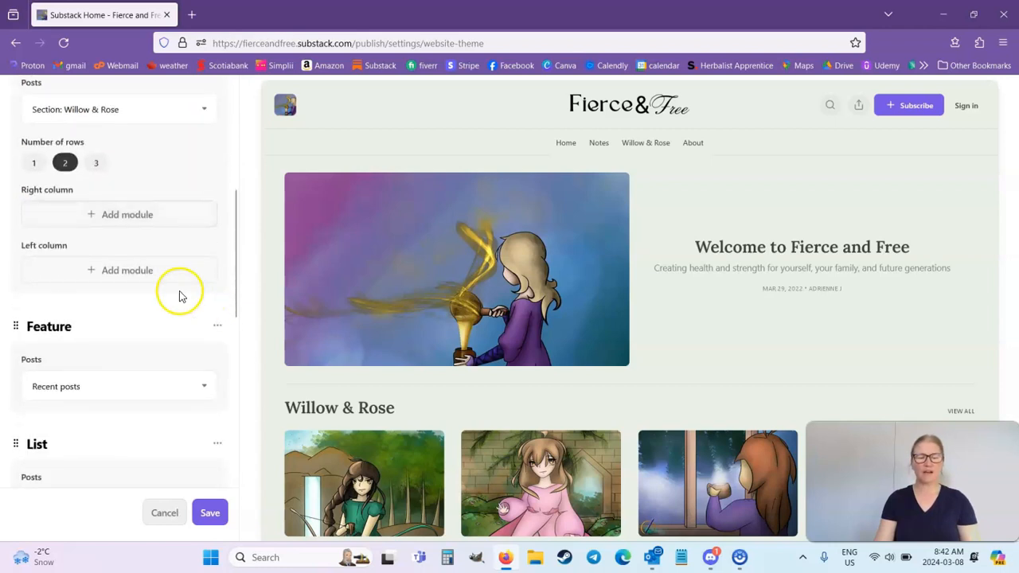
scroll(91, 302, down, 3)
scroll(96, 304, up, 3)
click(217, 326)
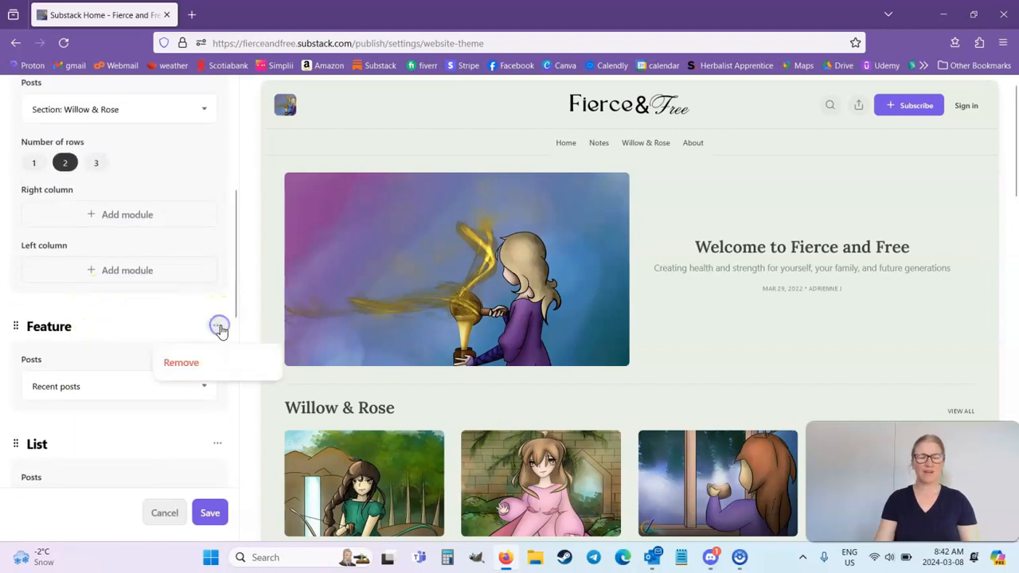
click(195, 363)
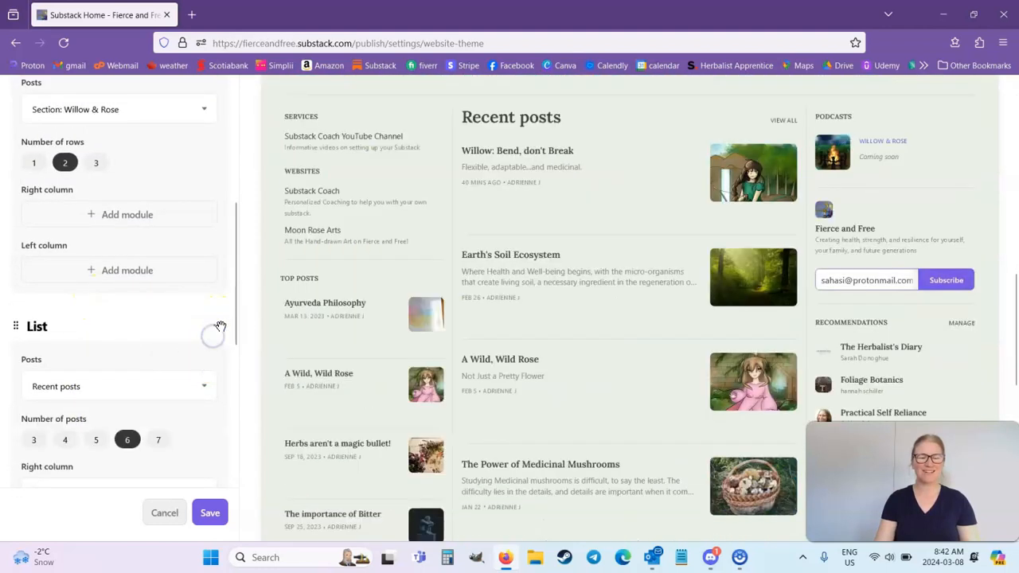
Remove the remaining List and Grid blocks from the homepage's advanced body.
click(221, 326)
click(191, 361)
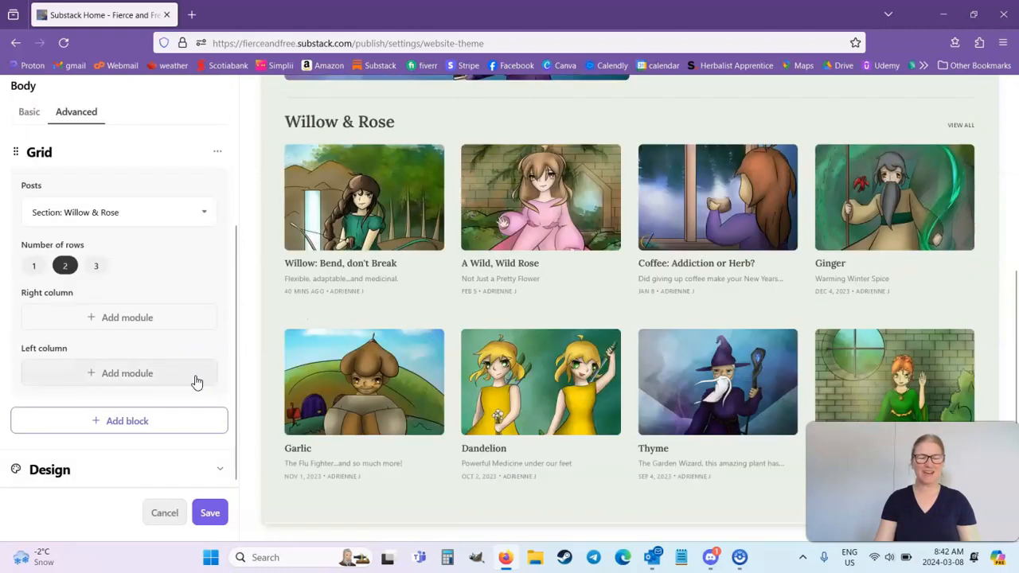
scroll(119, 326, up, 2)
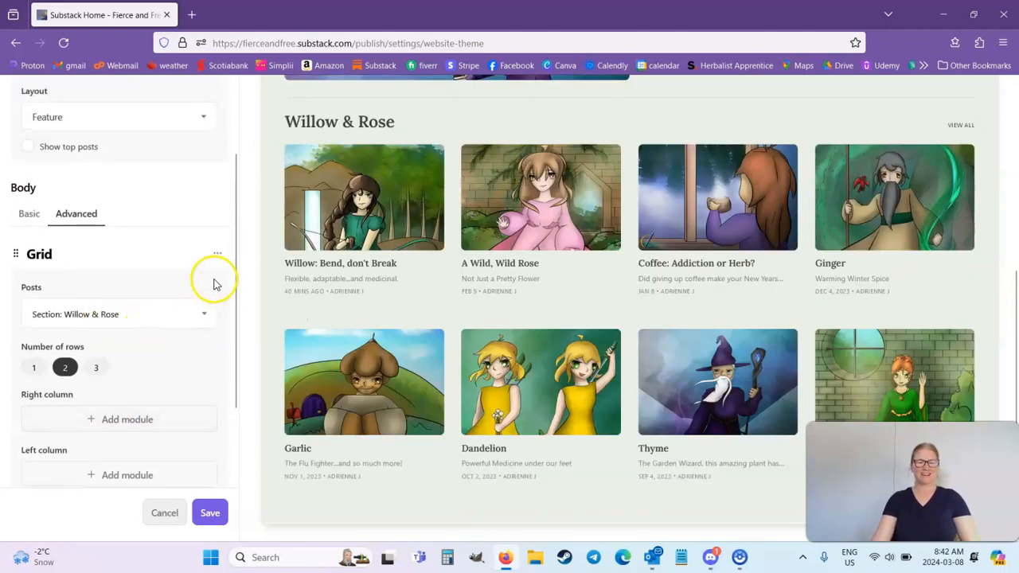
click(221, 255)
click(212, 283)
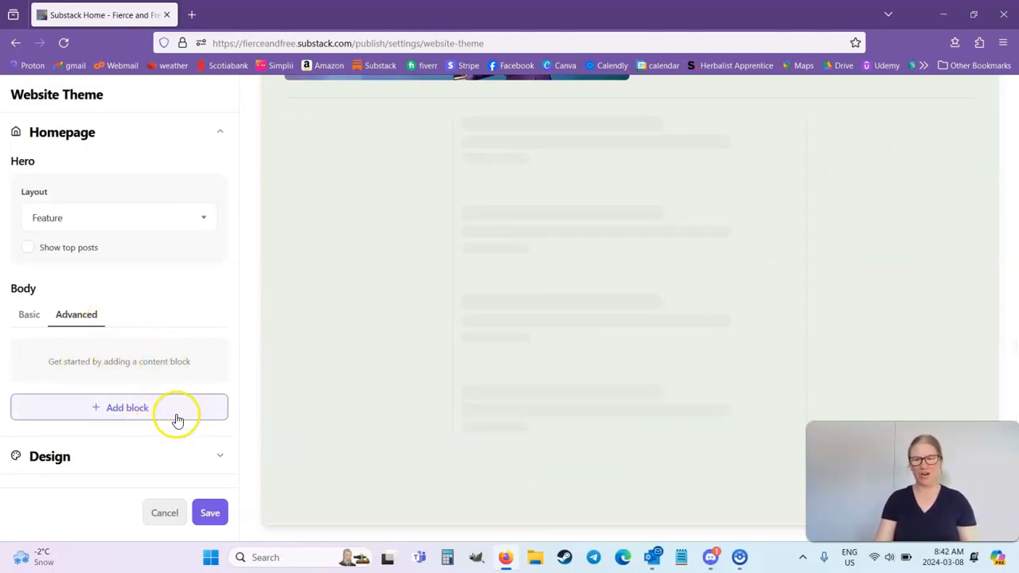
Review the available block types and add a Feature block to the empty homepage body.
scroll(334, 362, up, 3)
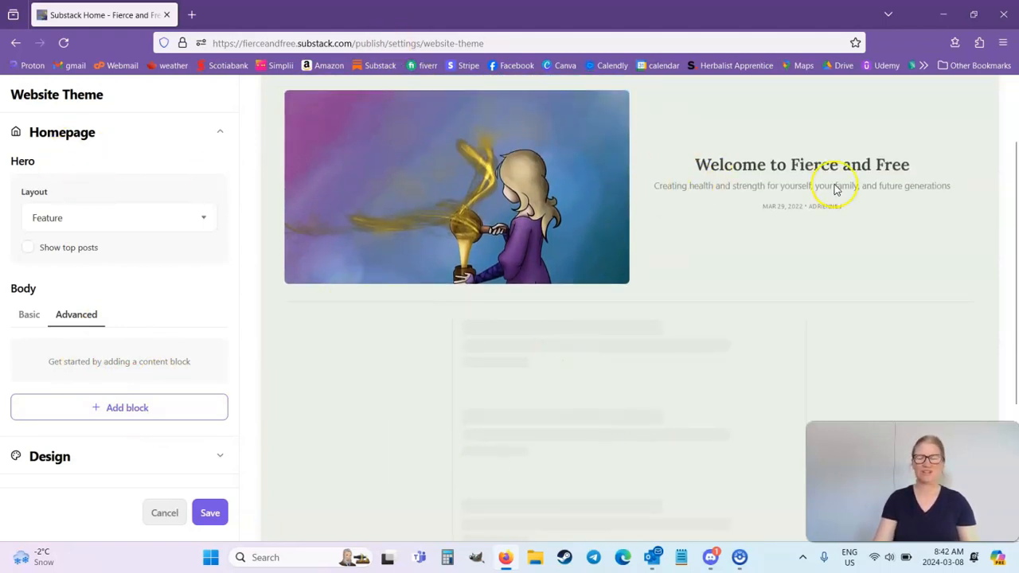
scroll(855, 183, up, 2)
scroll(494, 222, down, 3)
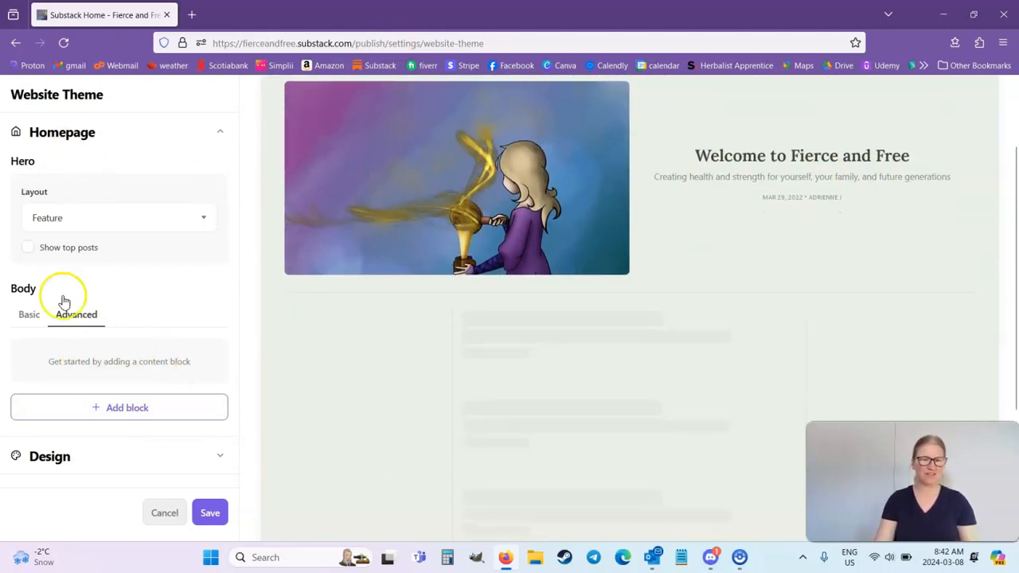
click(91, 410)
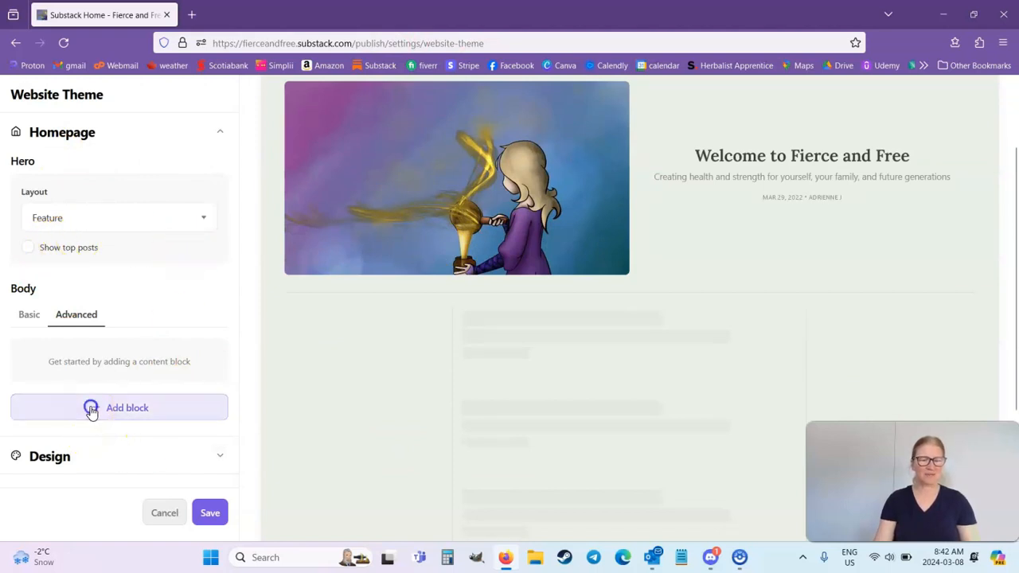
click(76, 241)
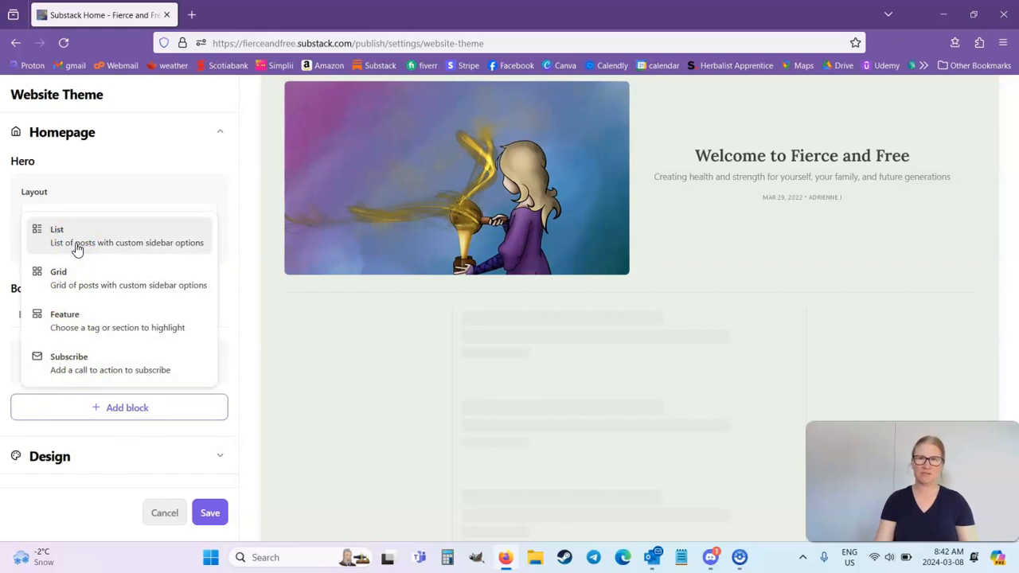
click(90, 295)
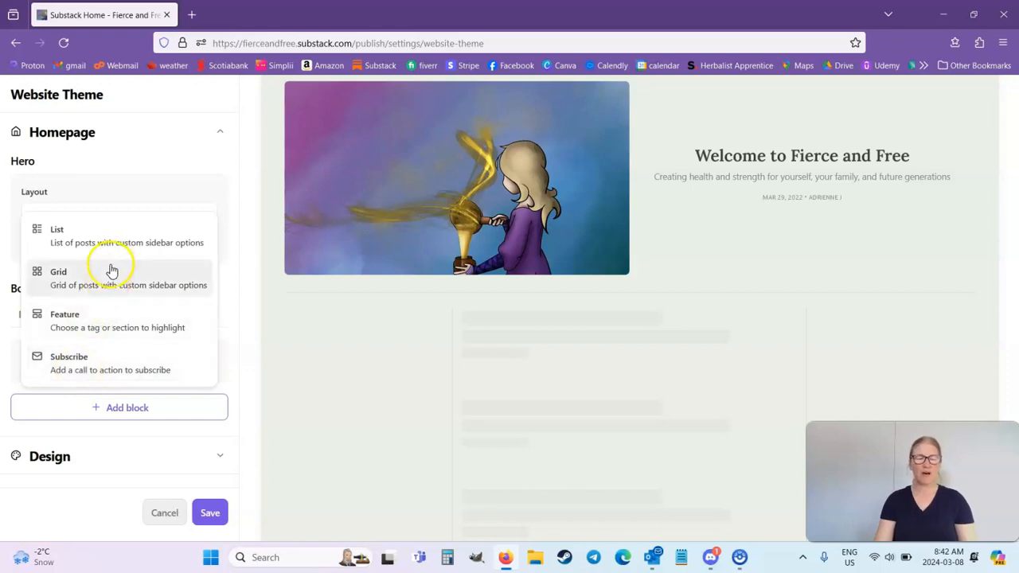
click(115, 335)
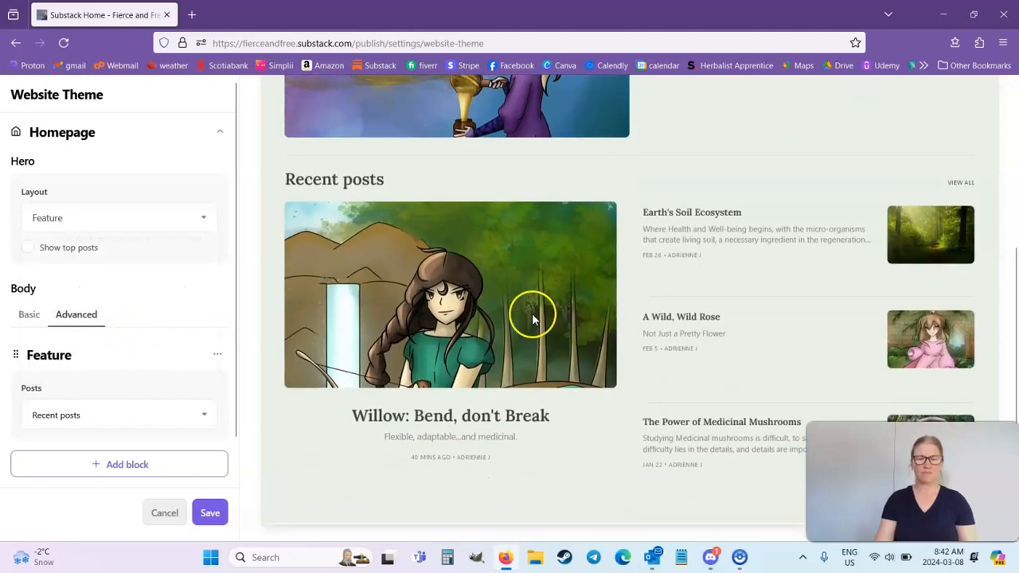
Set the Feature block's posts to the Willow & Rose section and check the result in the preview.
scroll(193, 353, down, 1)
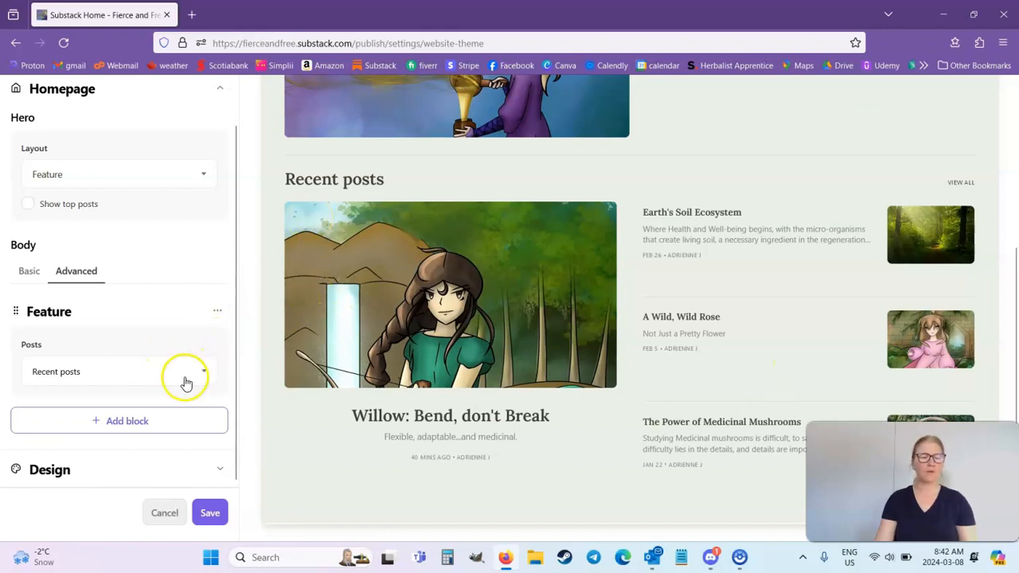
click(185, 383)
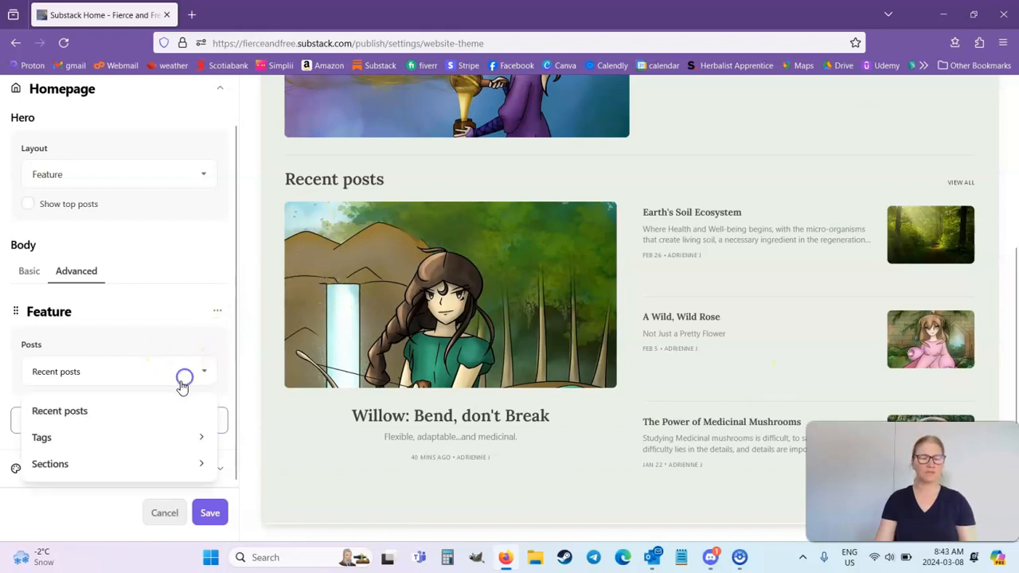
click(78, 470)
click(74, 438)
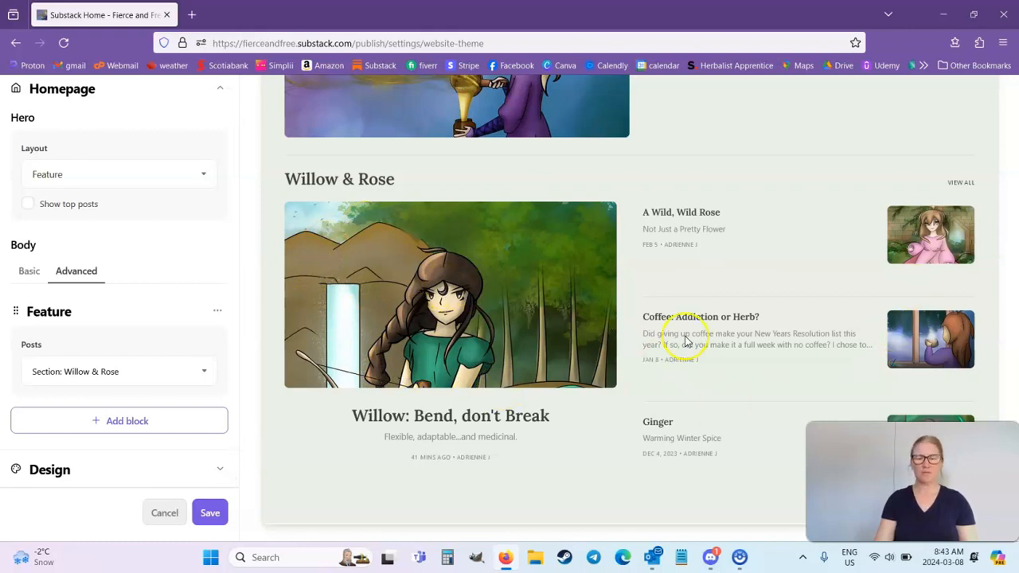
scroll(526, 223, up, 3)
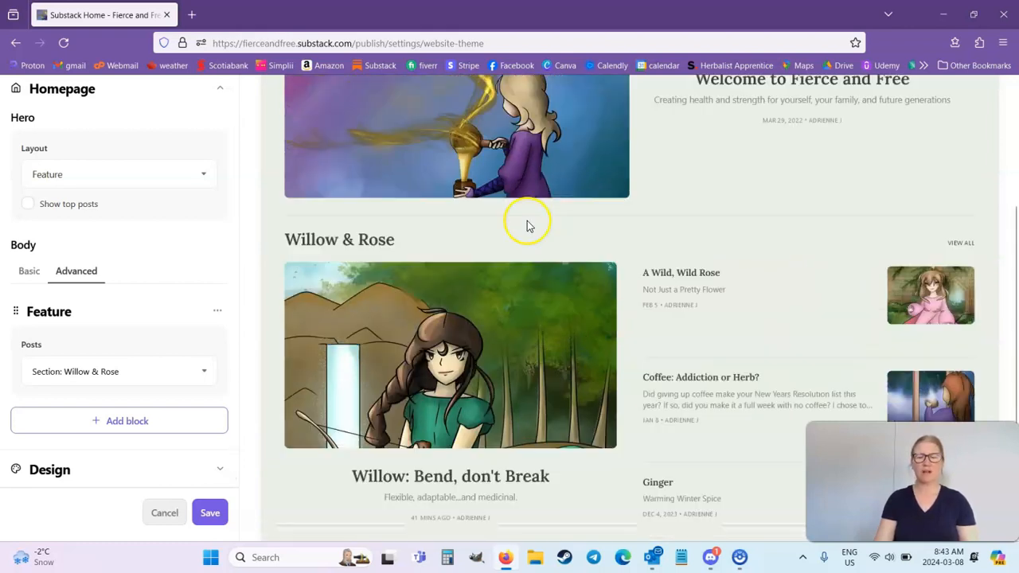
scroll(487, 327, down, 3)
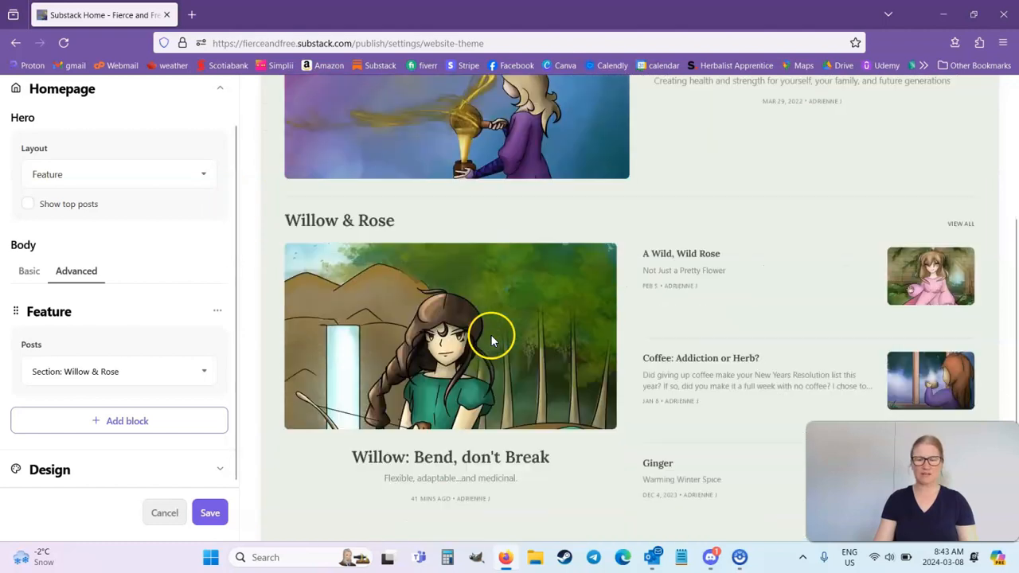
Remove the Willow & Rose Feature block from the homepage body.
click(220, 316)
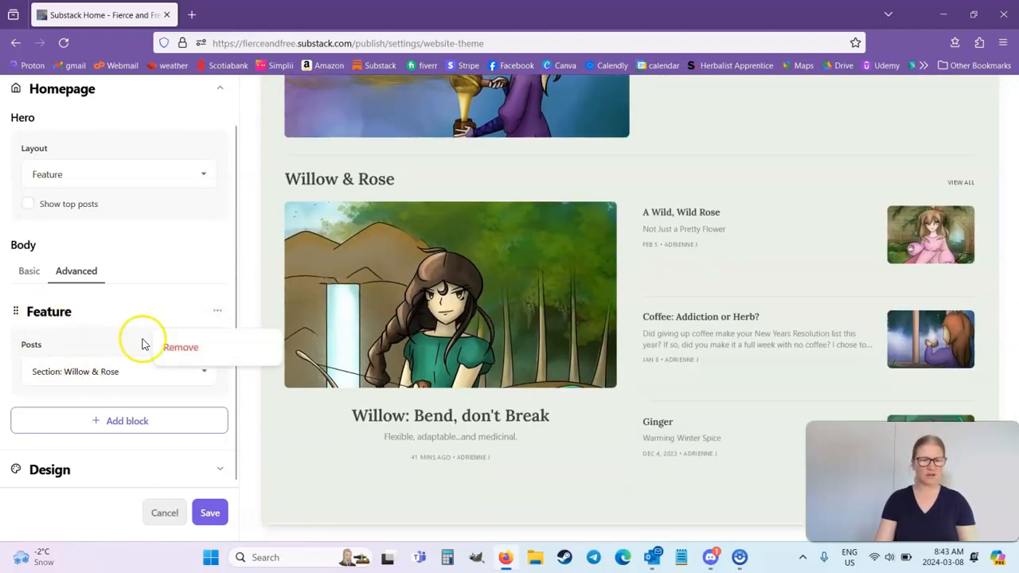
click(178, 357)
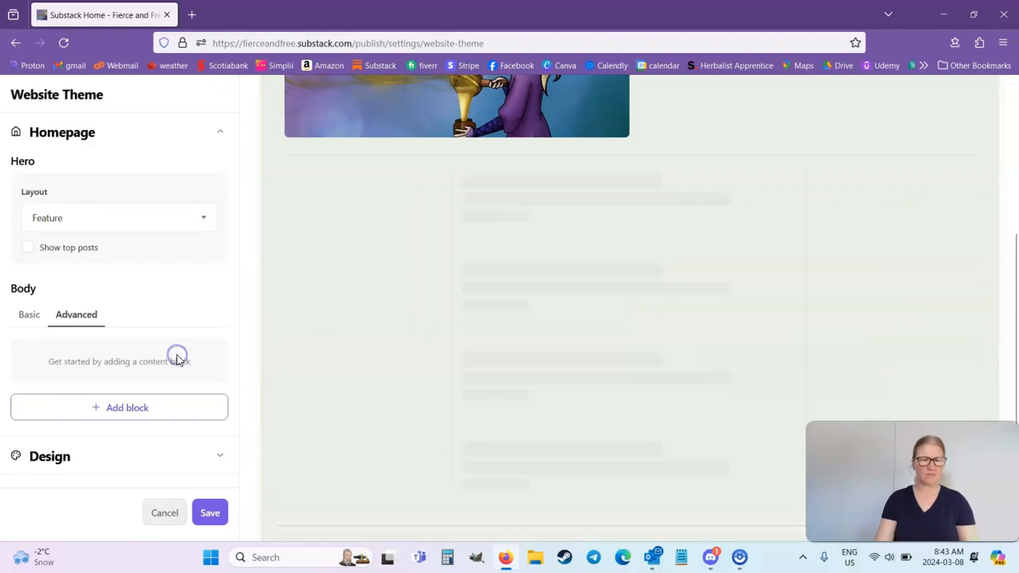
Add a Grid block to the homepage body and set its posts to the Willow & Rose section.
click(129, 406)
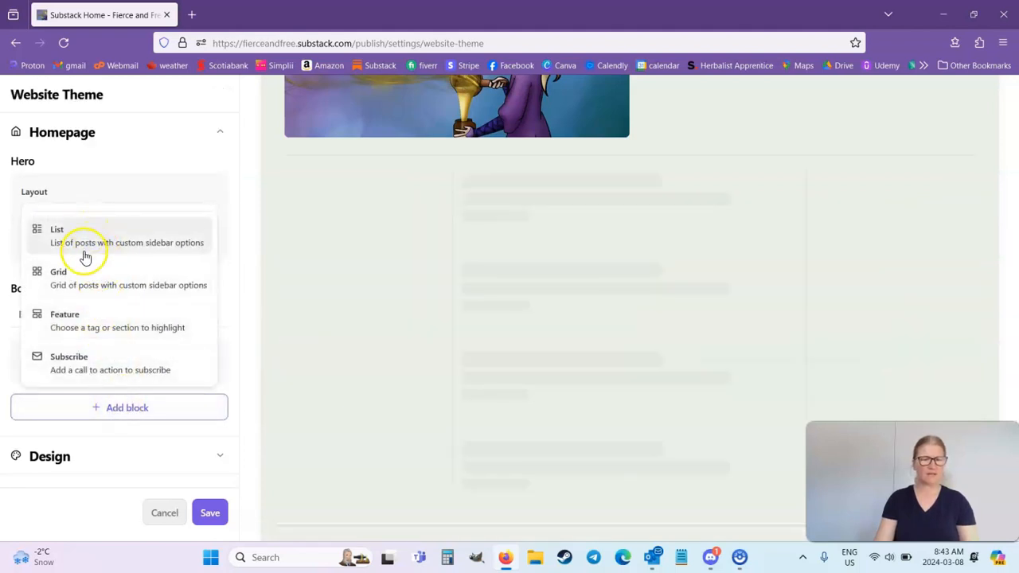
click(104, 297)
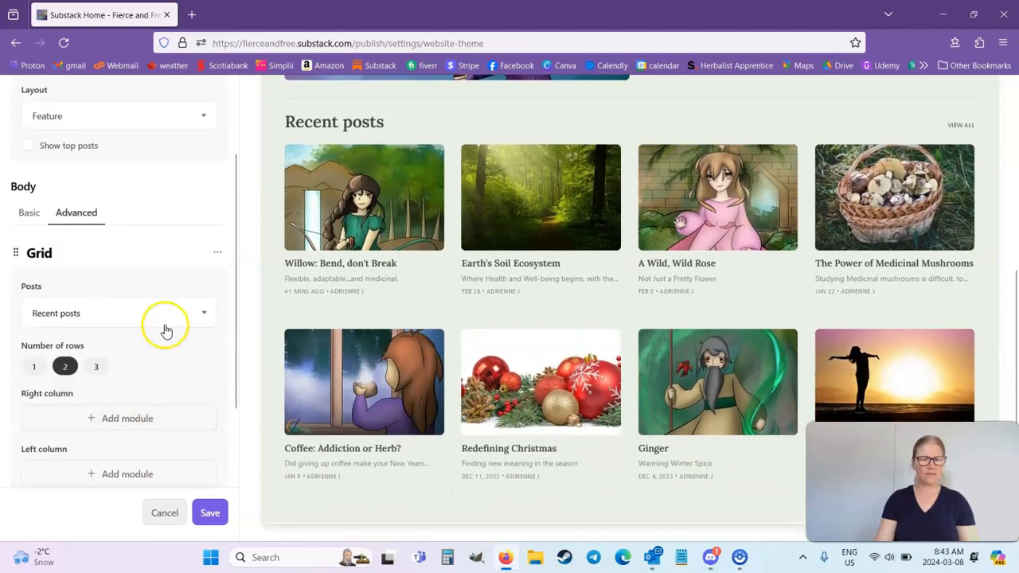
click(164, 320)
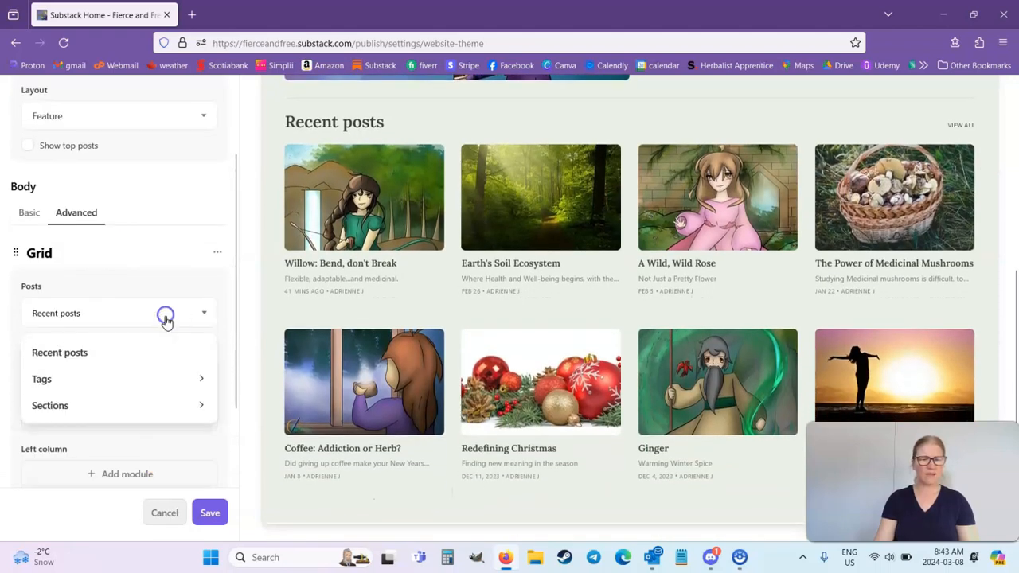
click(85, 407)
click(84, 378)
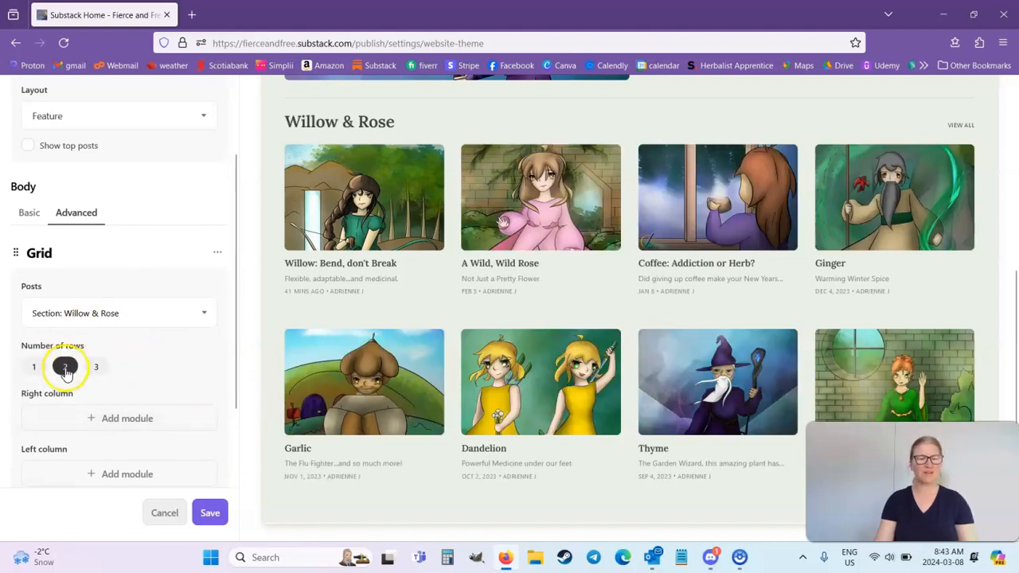
Try the Grid block with 3 rows and with 1 row, and return it to 2 rows.
click(96, 366)
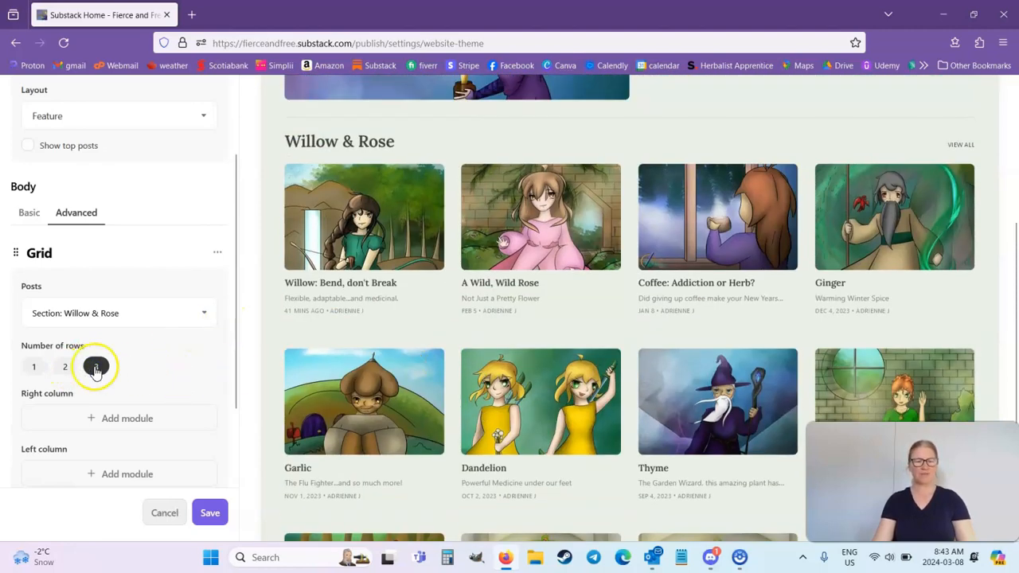
click(33, 367)
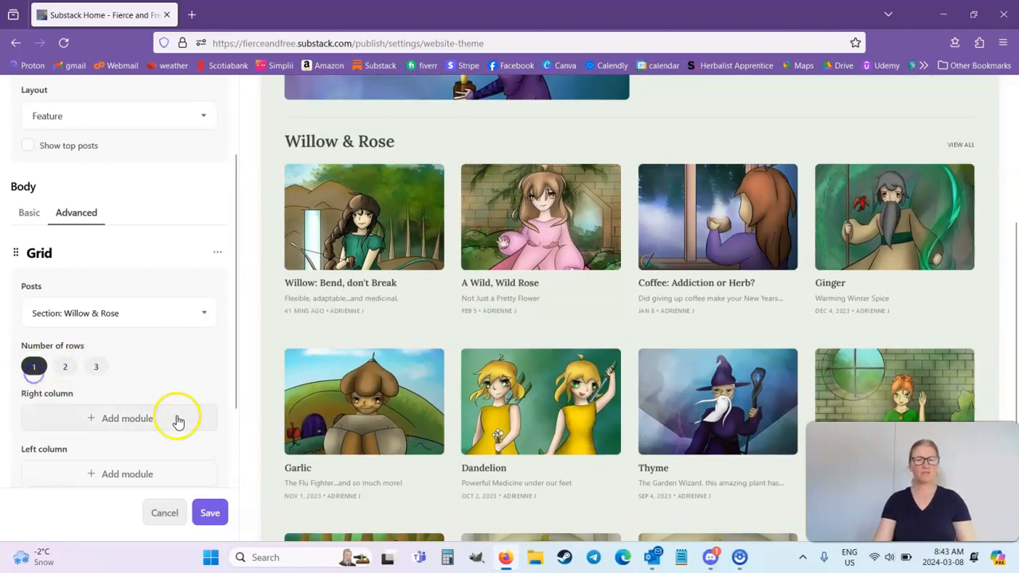
click(67, 366)
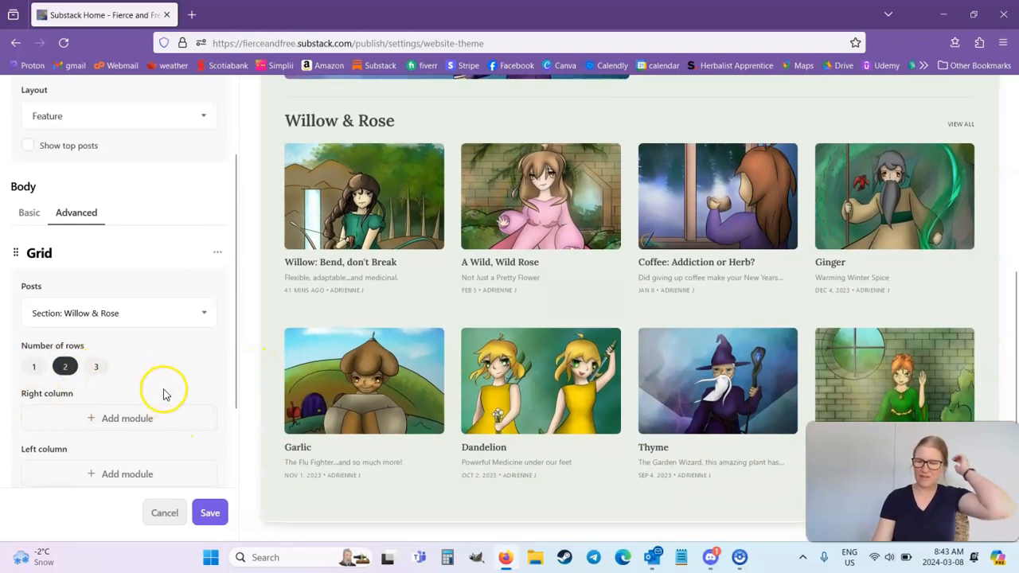
Add a Feature block below the Willow & Rose Grid block and look through the homepage preview.
scroll(172, 387, down, 2)
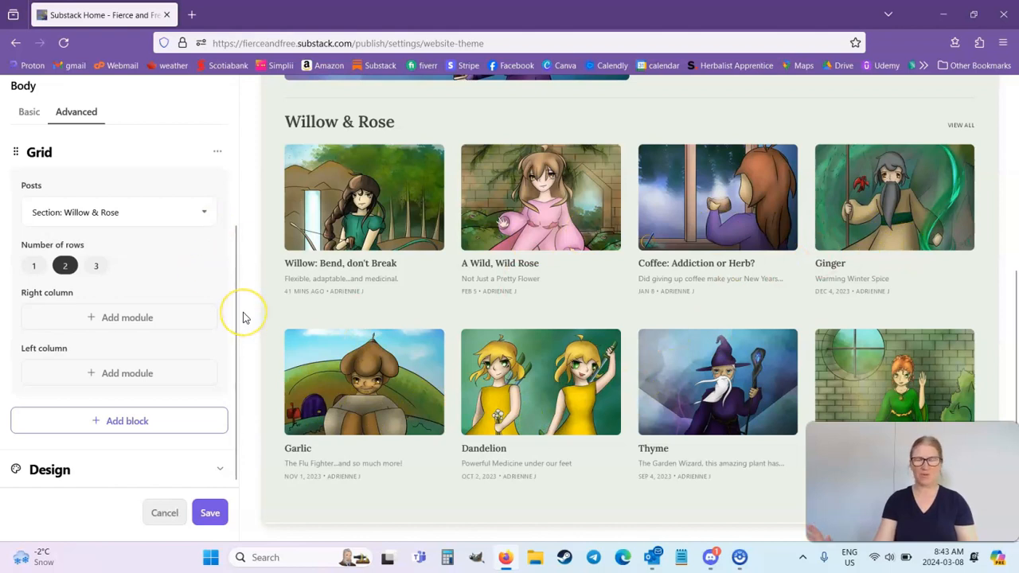
click(157, 421)
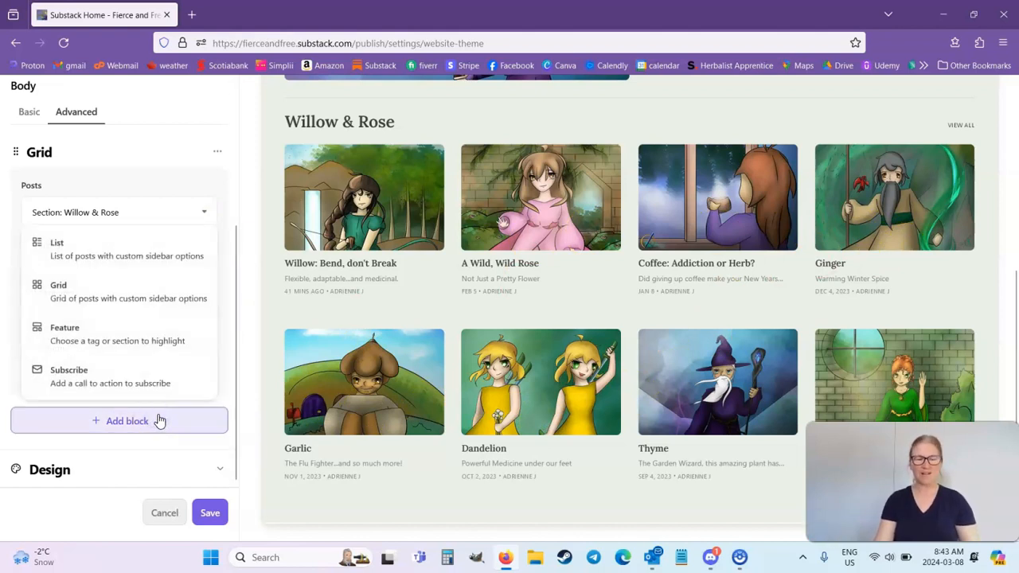
click(63, 339)
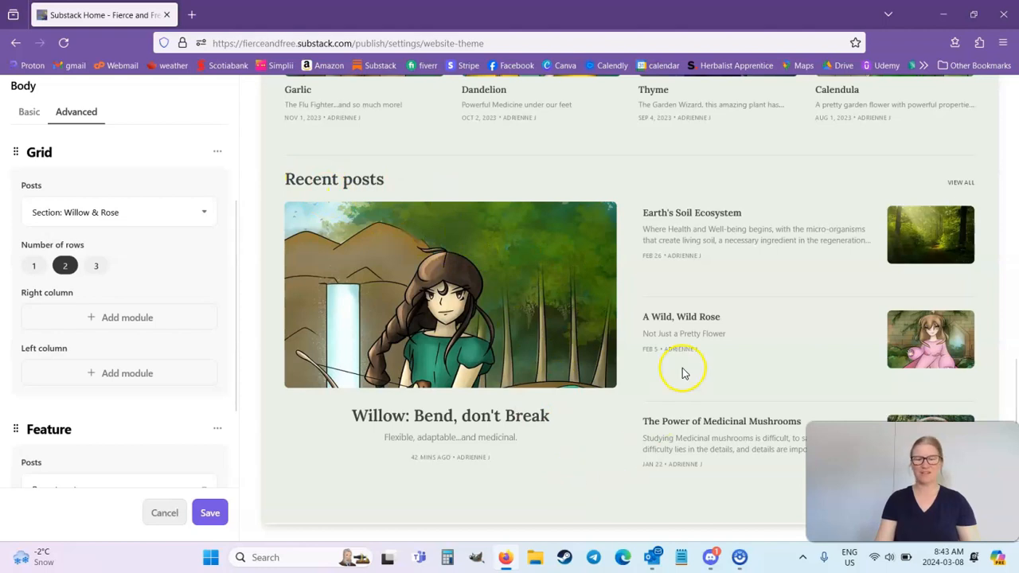
scroll(682, 373, up, 5)
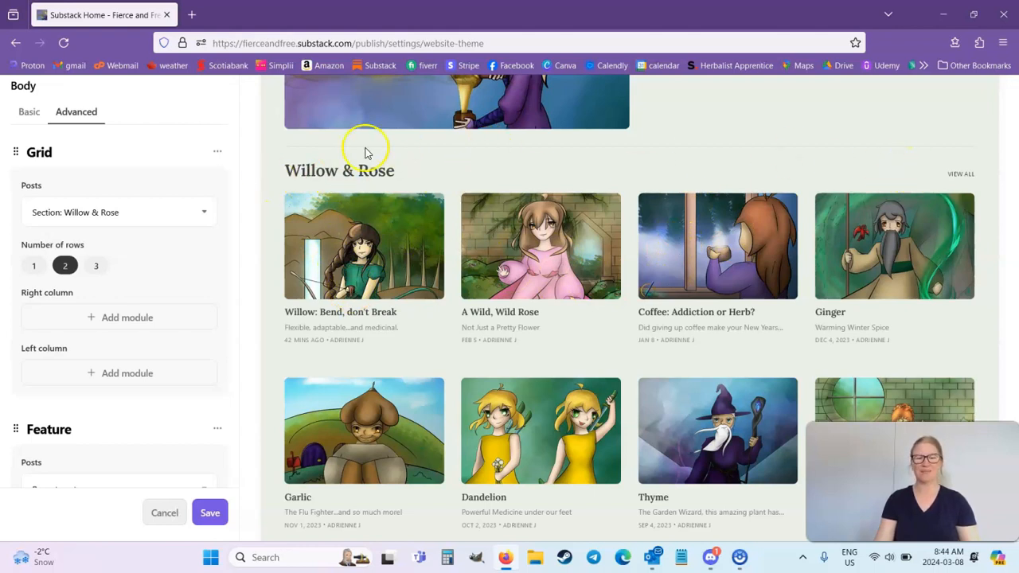
scroll(582, 244, up, 3)
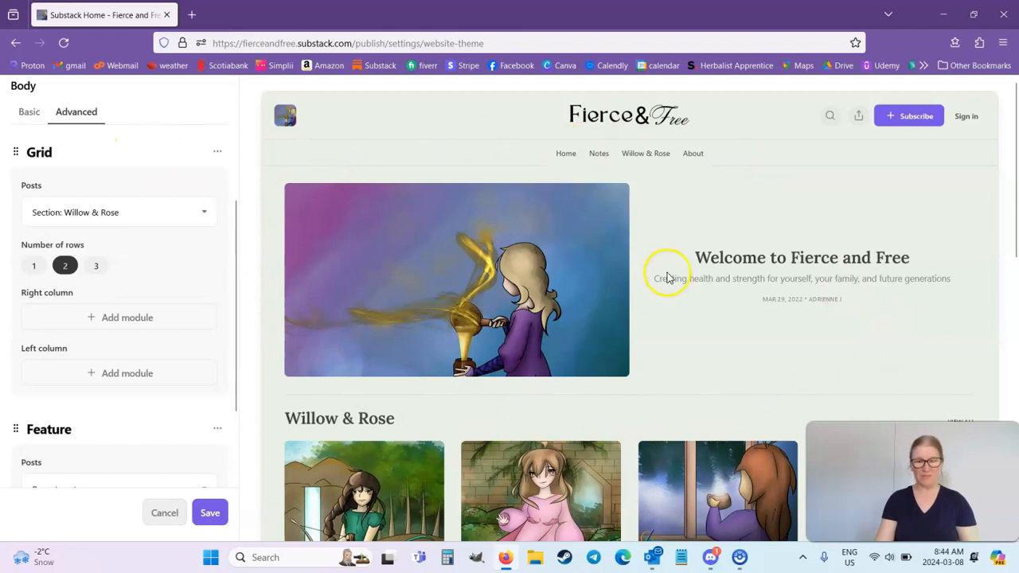
scroll(664, 273, down, 4)
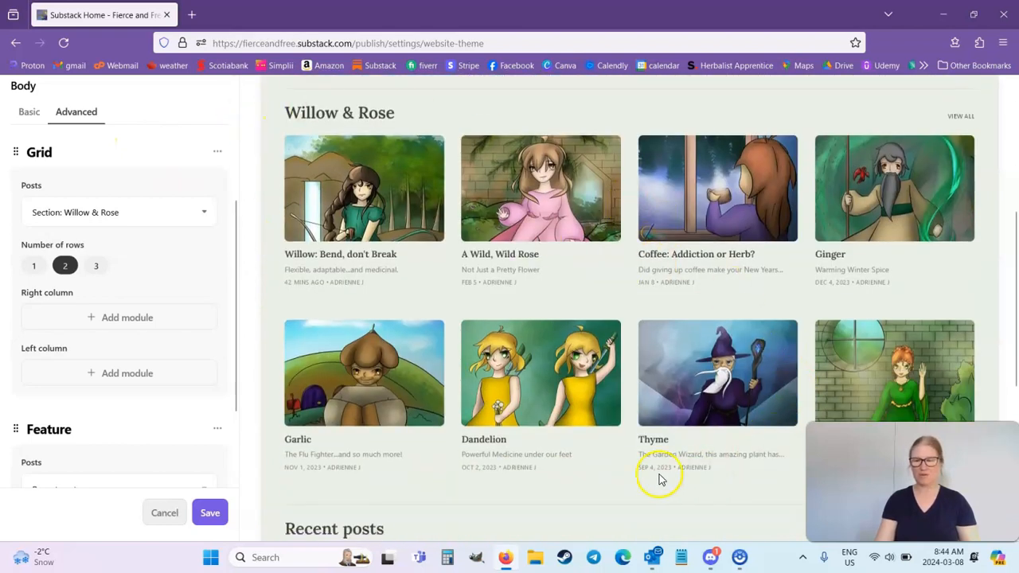
scroll(765, 350, down, 3)
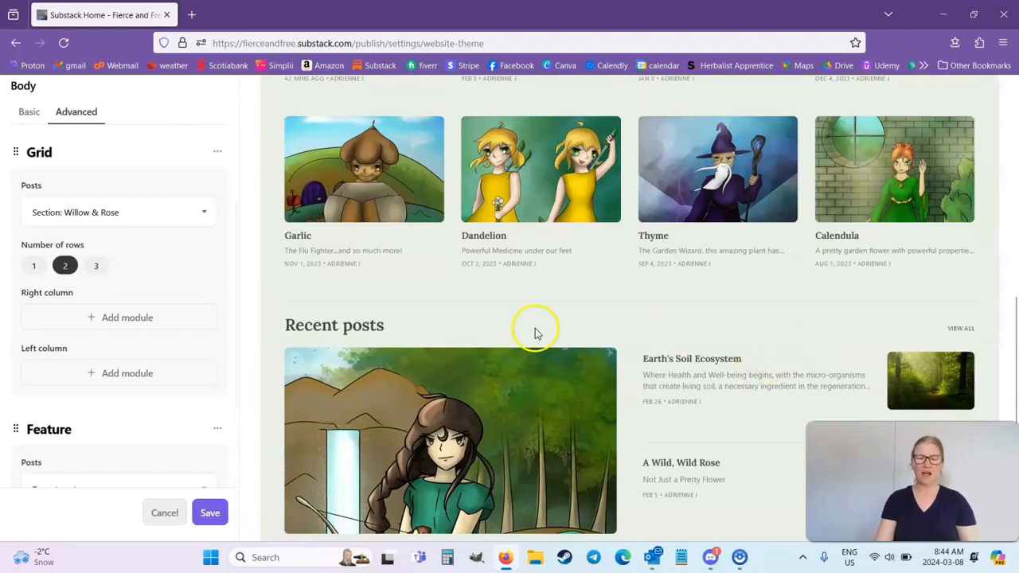
scroll(489, 398, down, 2)
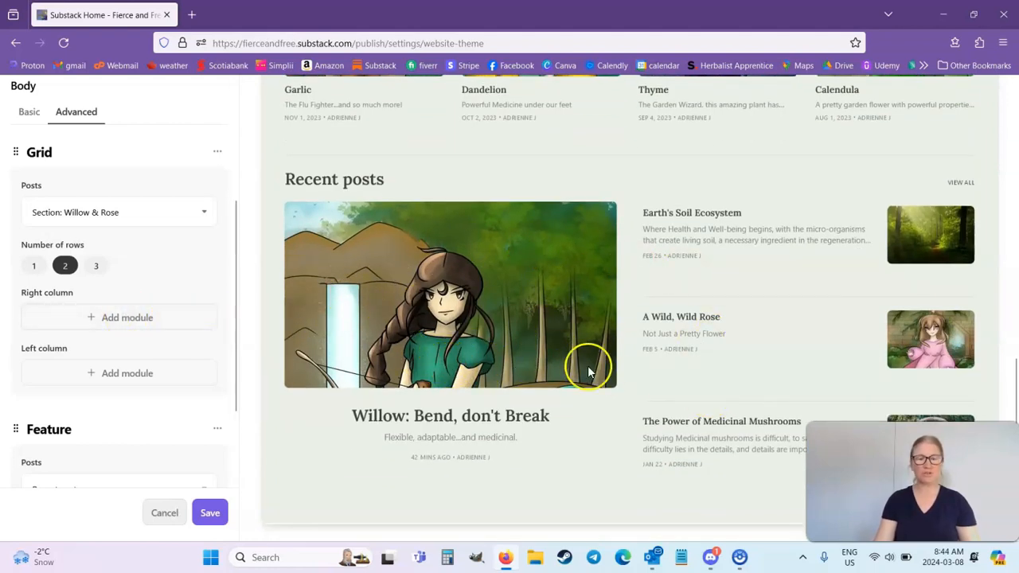
Add a List block below the Feature block and bring up its settings.
scroll(132, 391, down, 2)
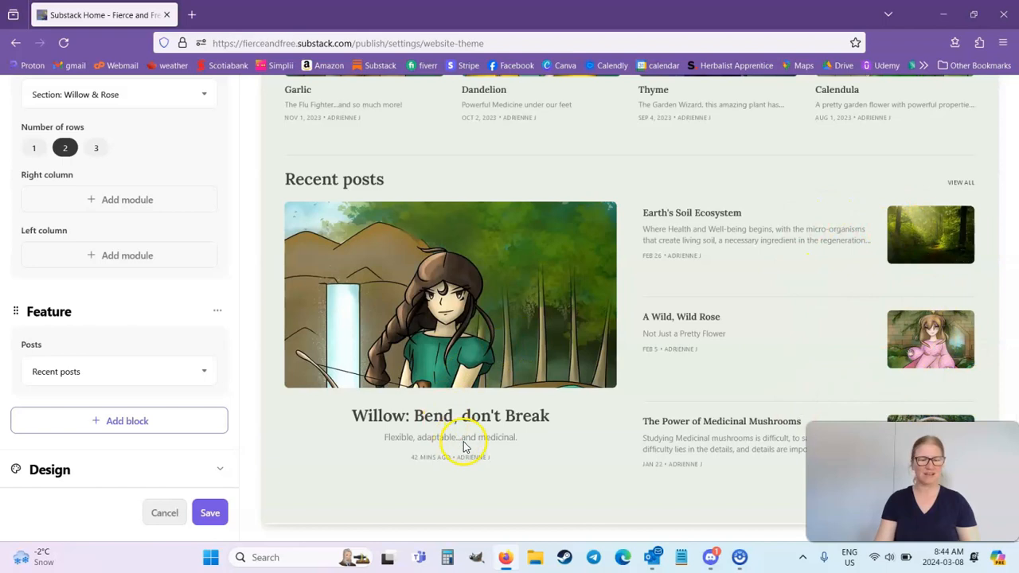
click(111, 431)
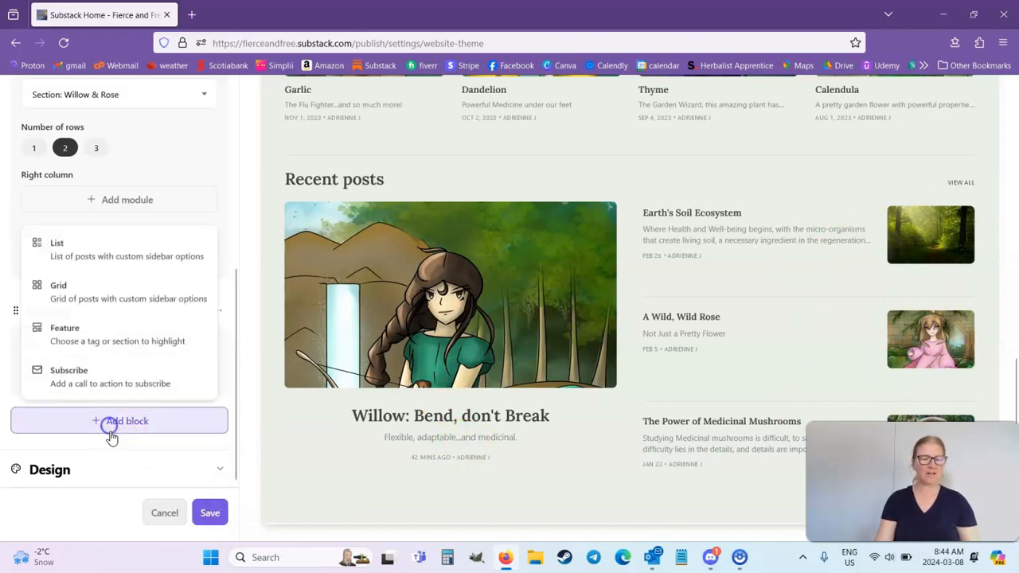
click(103, 255)
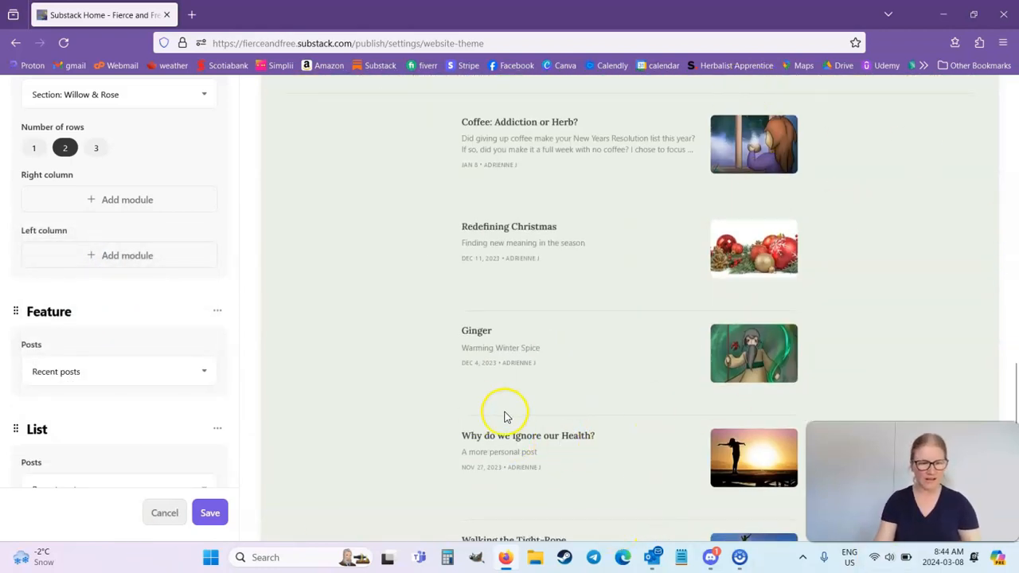
scroll(95, 478, down, 3)
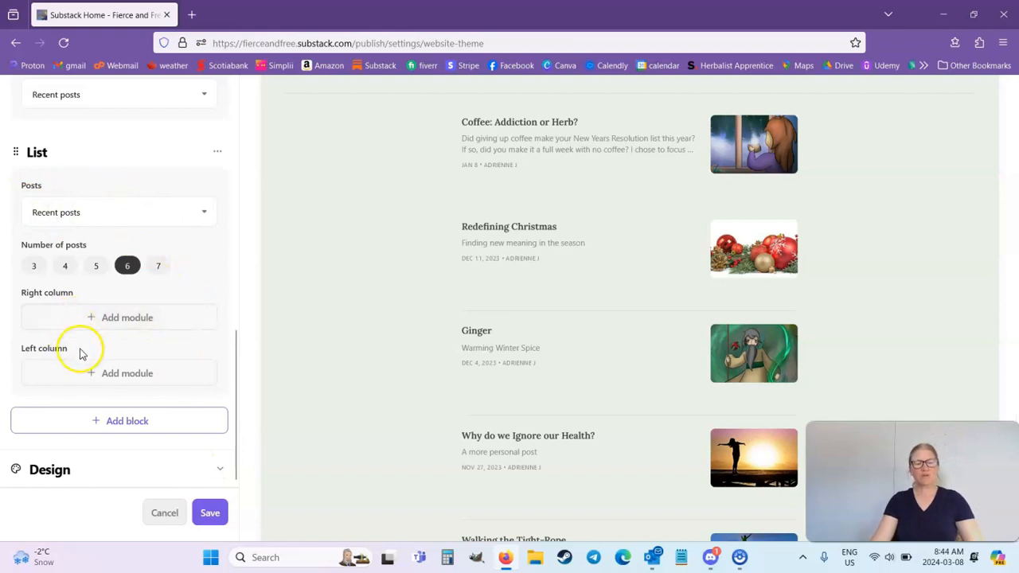
Try a Newsletters module in the List block's left column and remove it again.
click(141, 386)
click(46, 207)
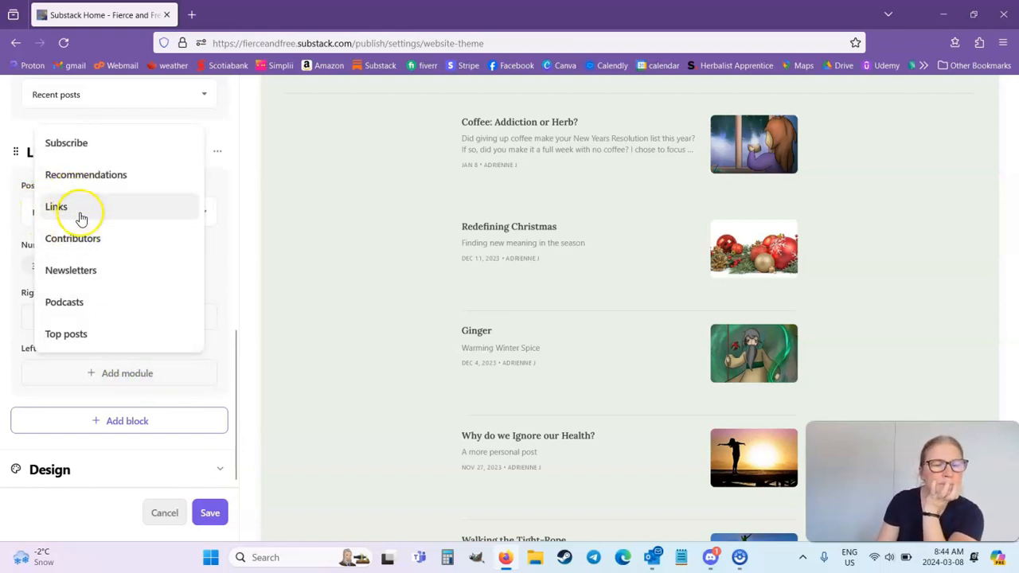
click(82, 285)
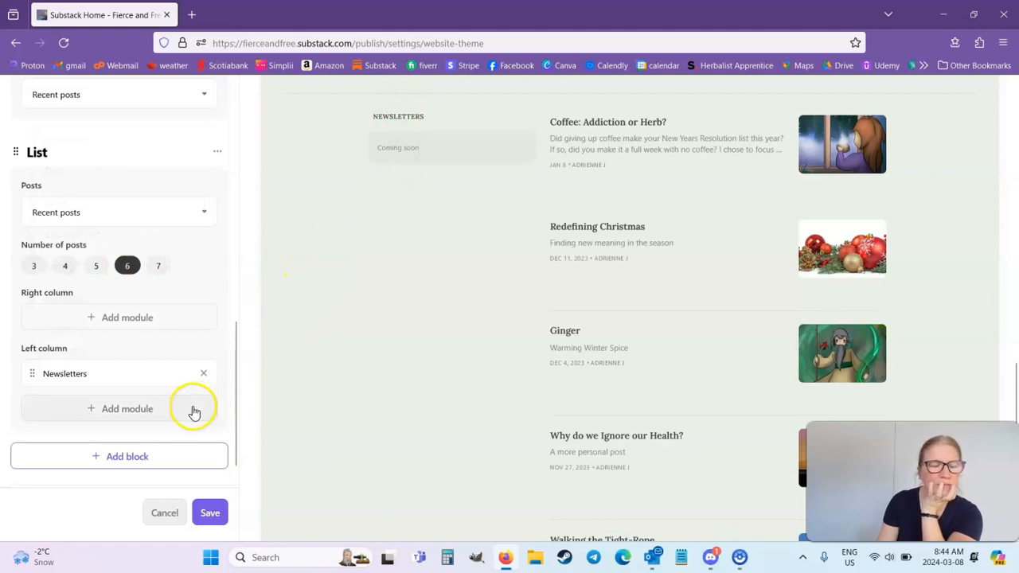
click(207, 373)
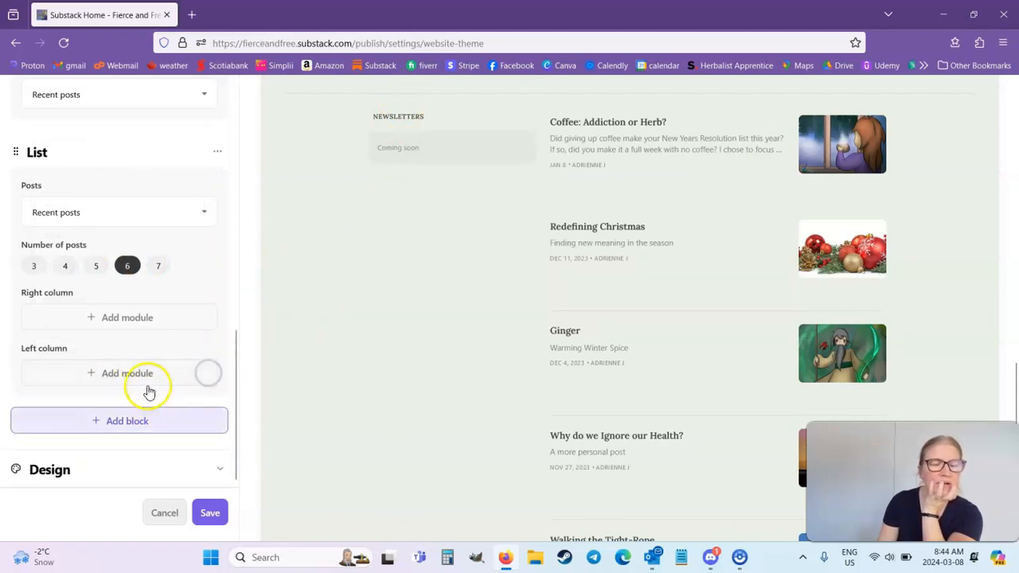
Add Links and Top posts modules to the List block's left column, trying and removing a Podcasts module between them.
click(151, 376)
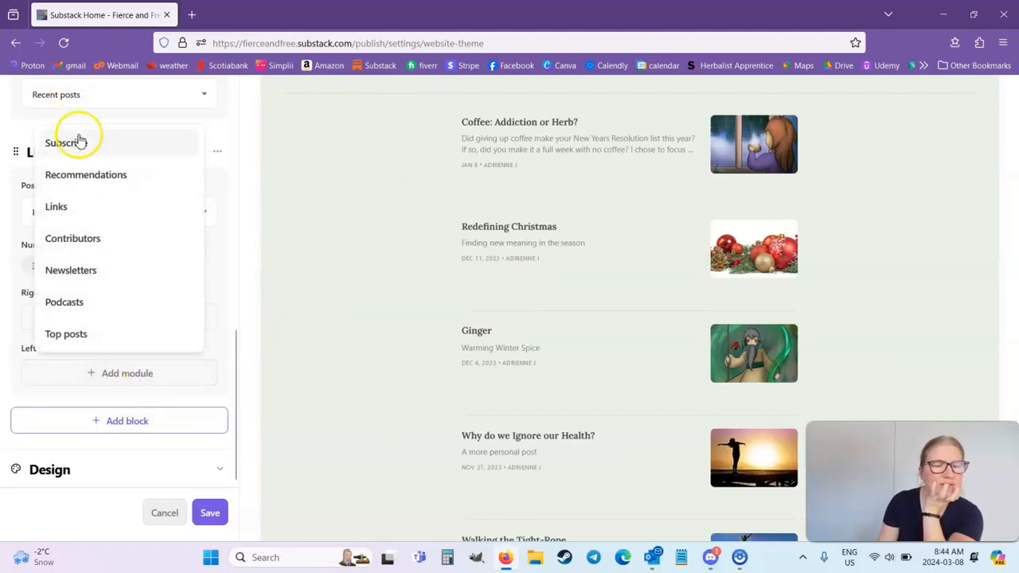
click(82, 211)
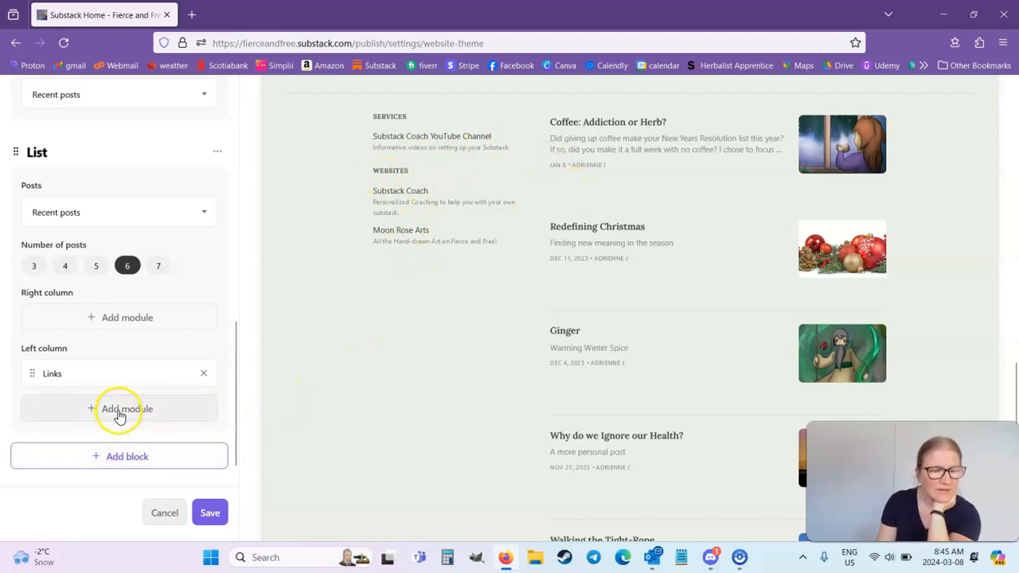
click(123, 411)
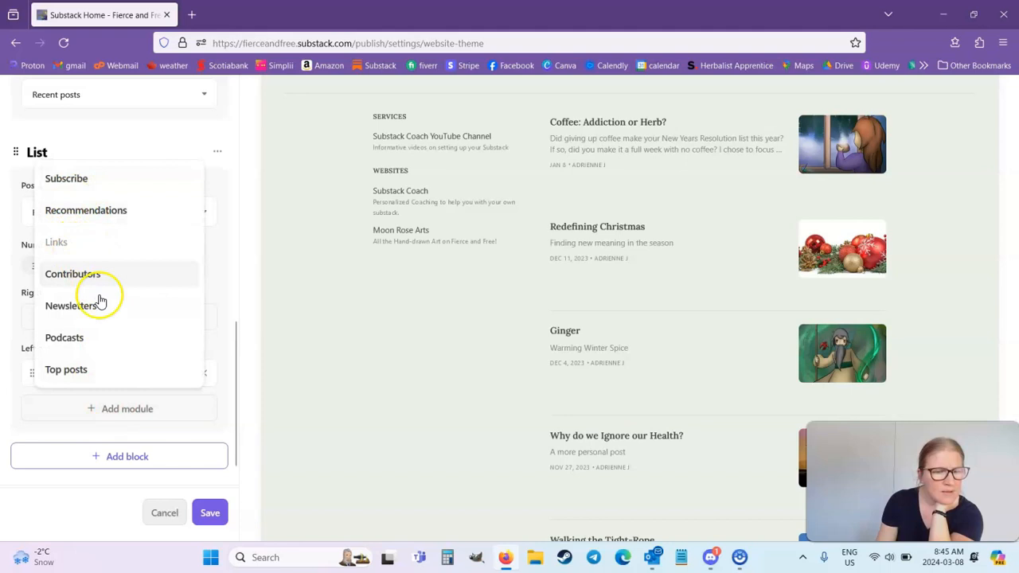
click(108, 352)
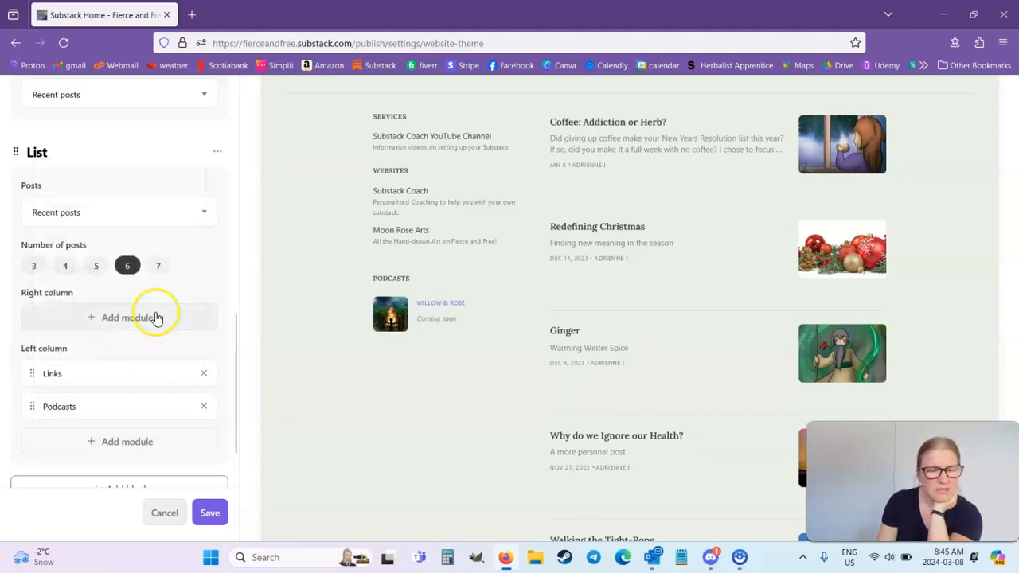
click(196, 412)
click(135, 411)
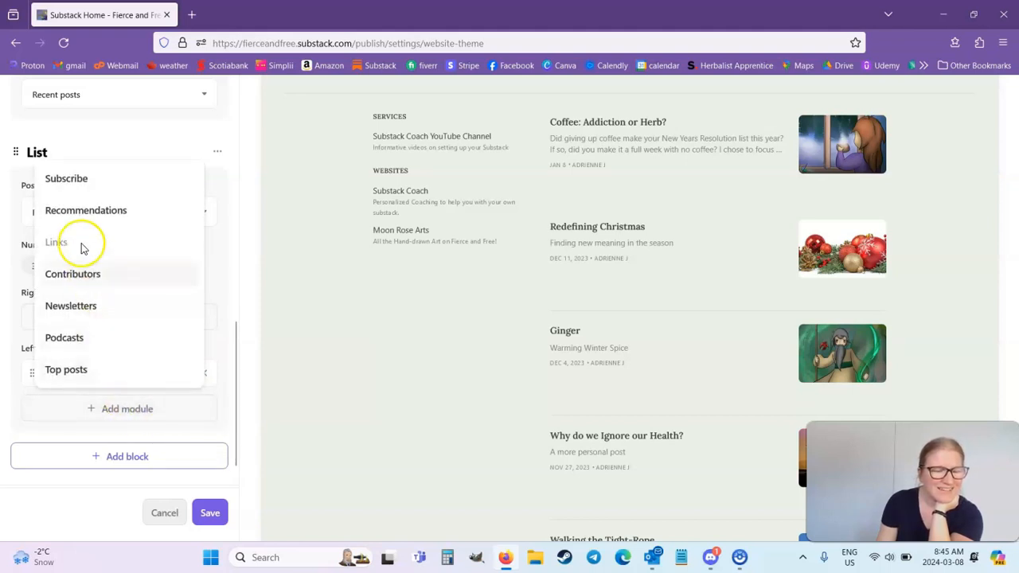
click(83, 372)
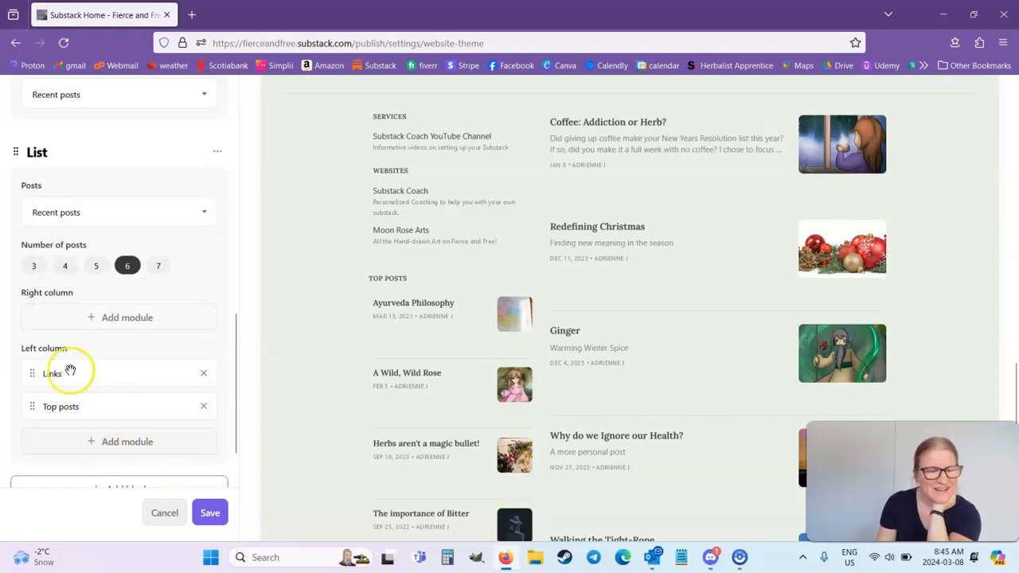
Add Subscribe, Recommendations and Podcasts modules to the List block's right column.
scroll(99, 402, down, 1)
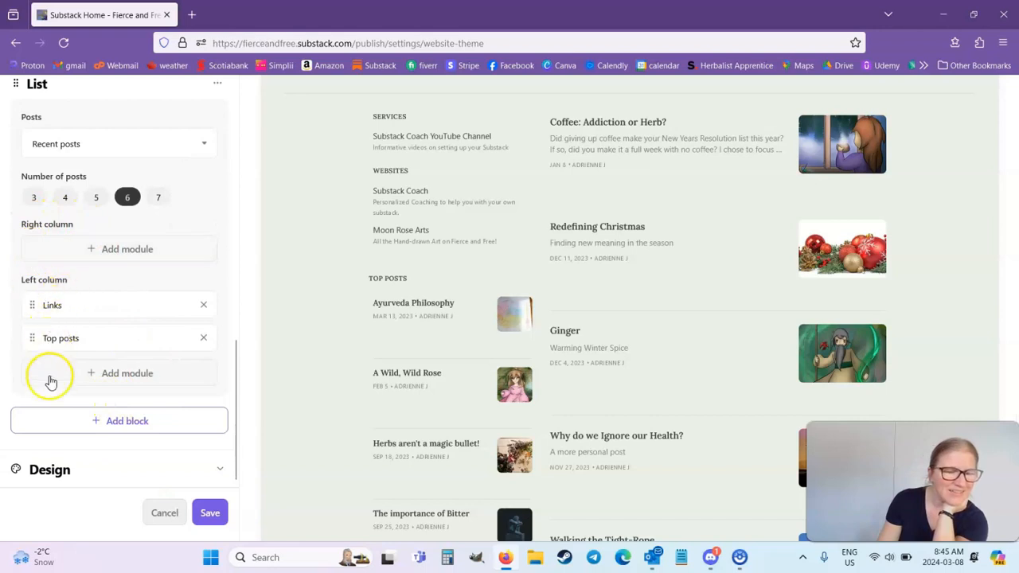
click(116, 251)
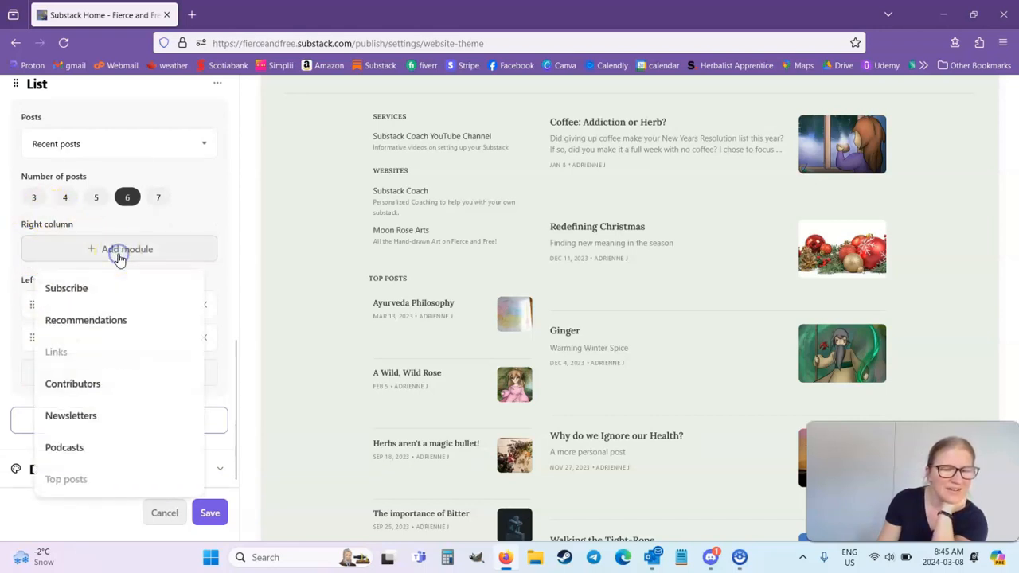
click(131, 293)
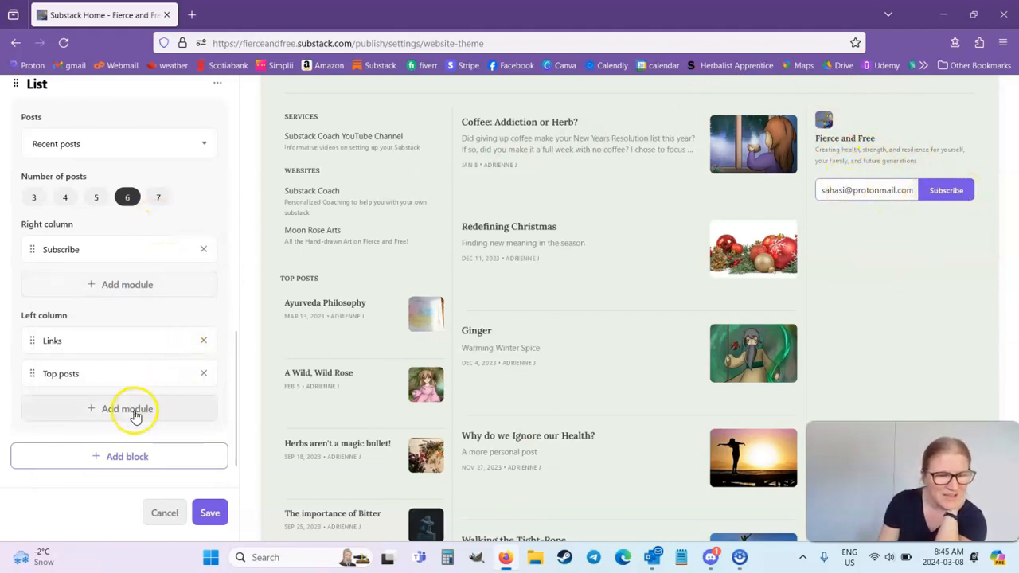
click(112, 287)
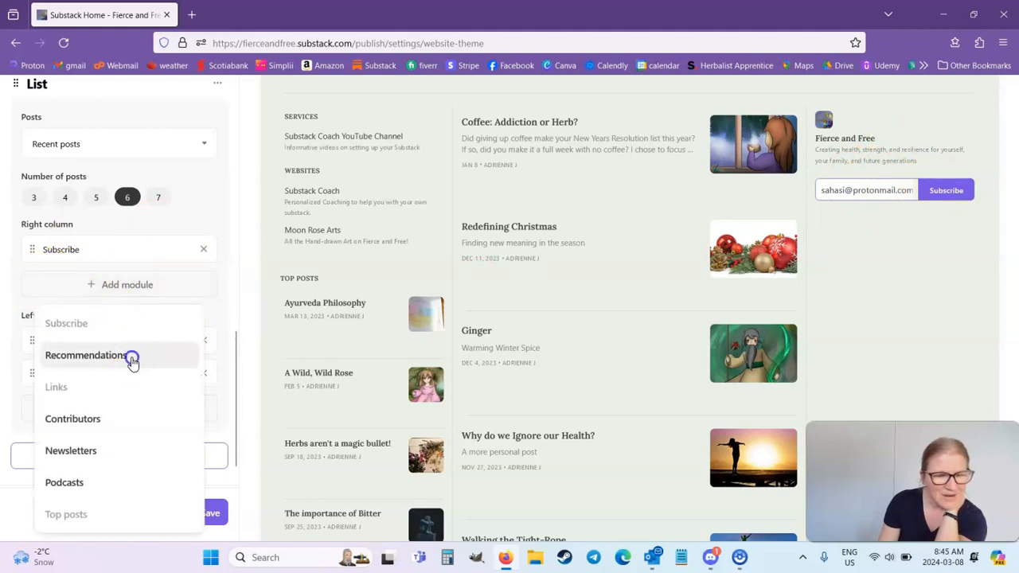
click(132, 361)
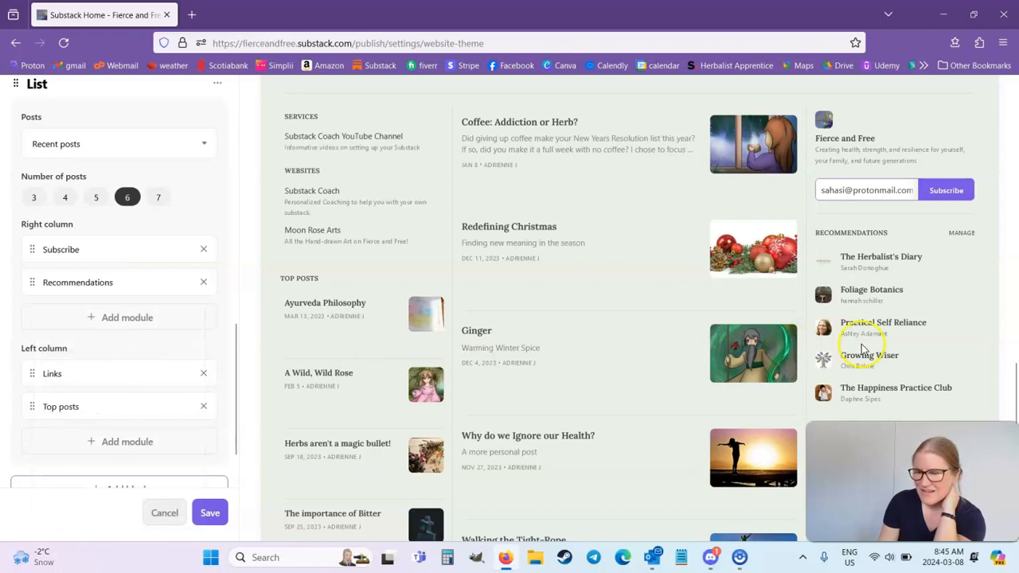
click(156, 315)
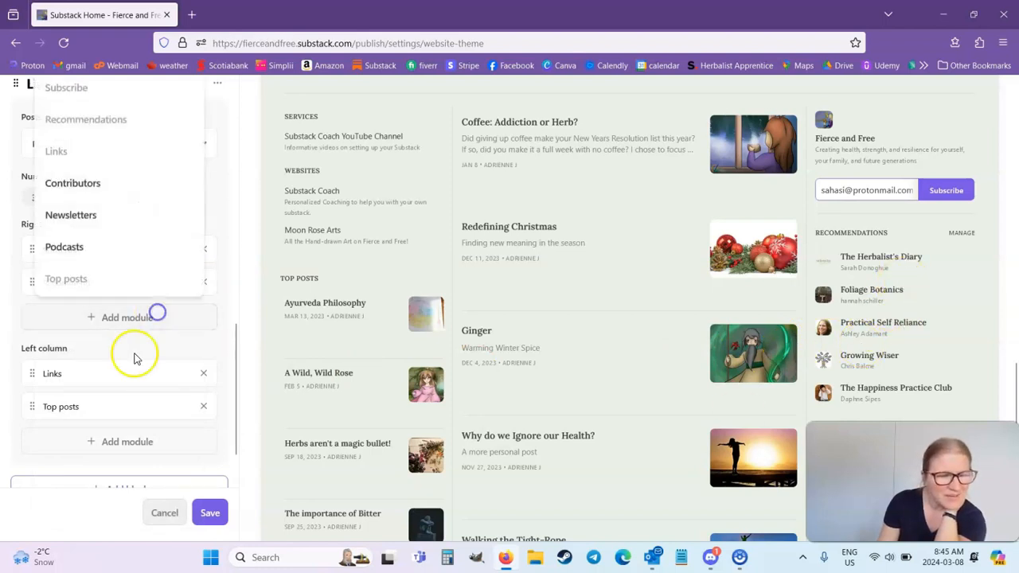
click(81, 248)
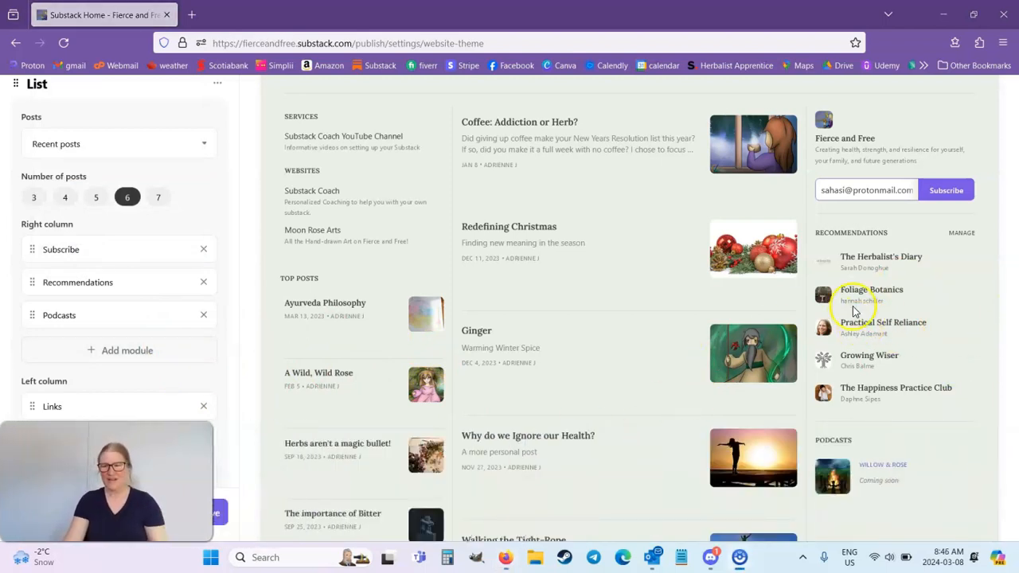
Look over the whole homepage preview and save the website theme.
scroll(853, 310, up, 10)
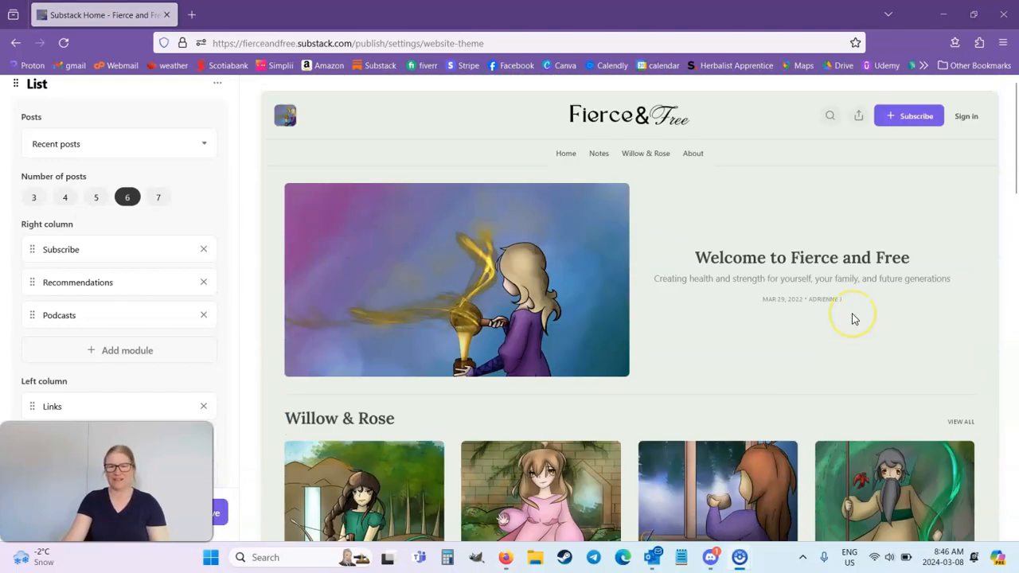
scroll(854, 318, down, 12)
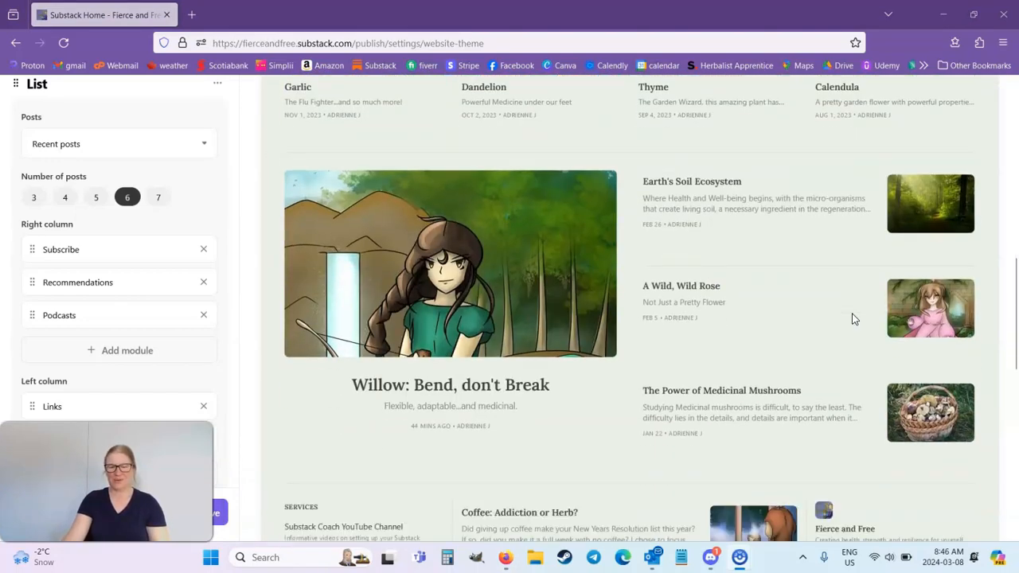
scroll(852, 318, down, 3)
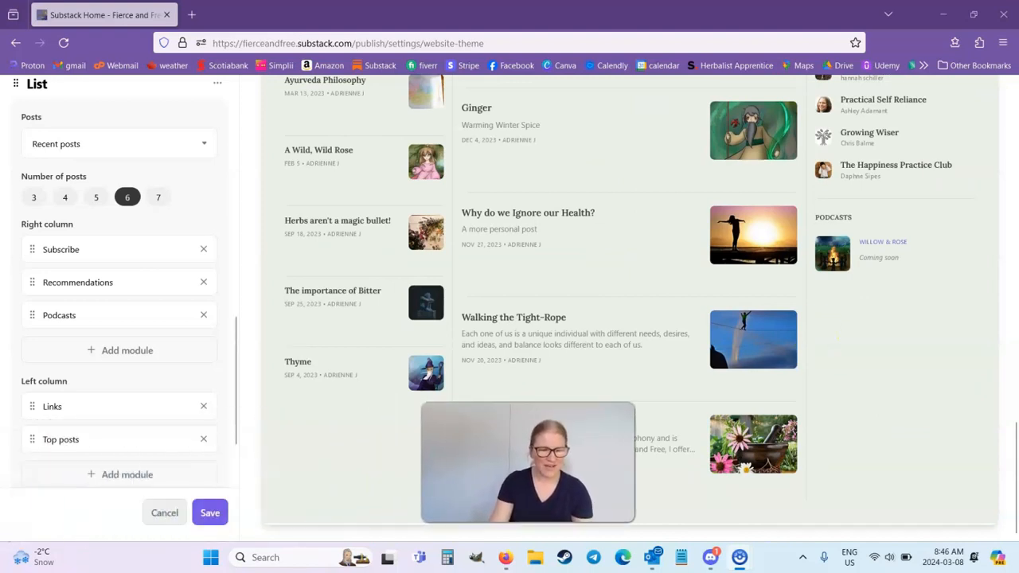
click(200, 515)
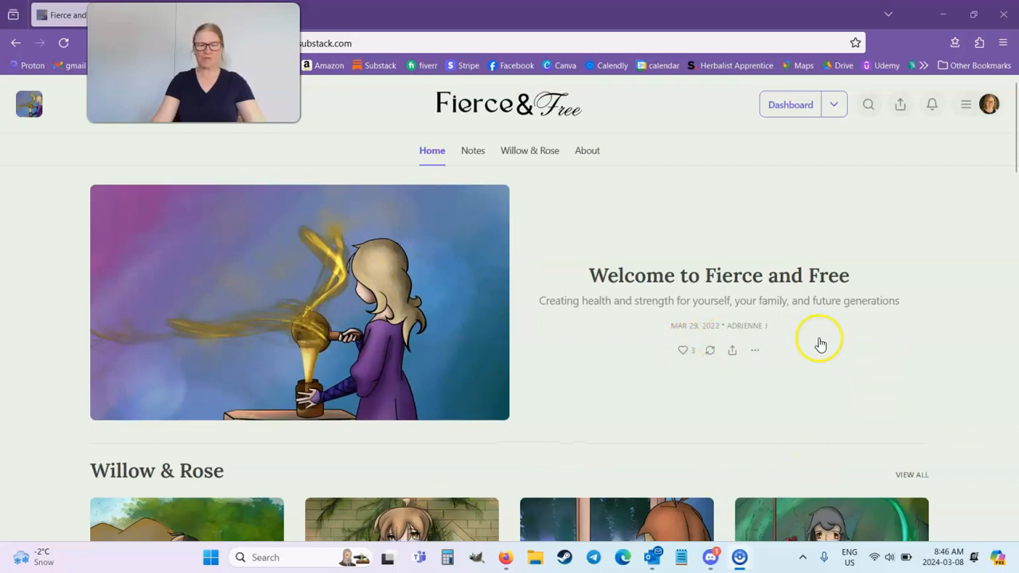
Examine the published homepage from the welcome post through the Willow & Rose grid, the feature section and the post list.
scroll(819, 342, down, 3)
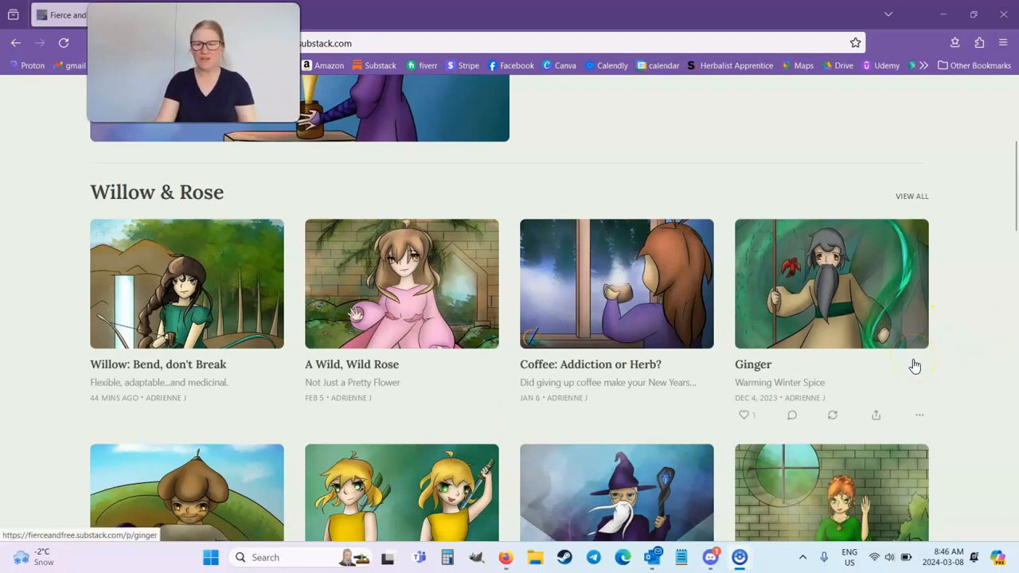
scroll(915, 365, down, 5)
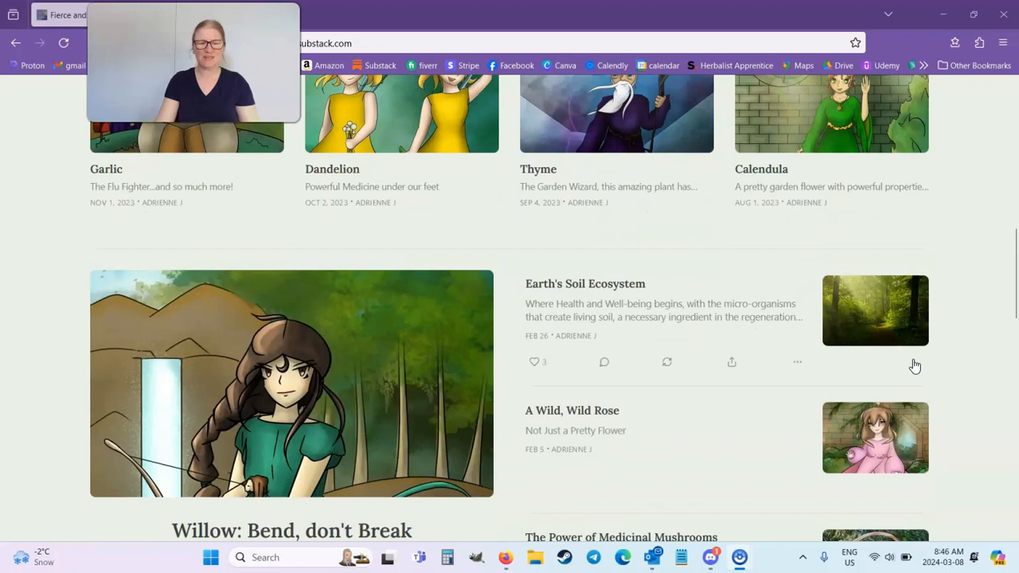
scroll(915, 365, down, 1)
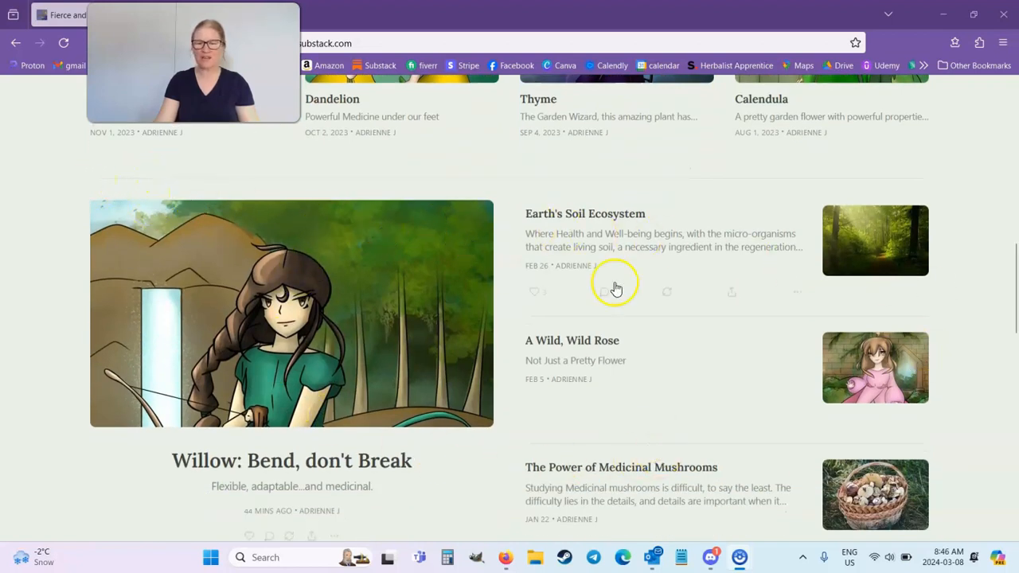
scroll(788, 297, down, 1)
scroll(828, 335, up, 1)
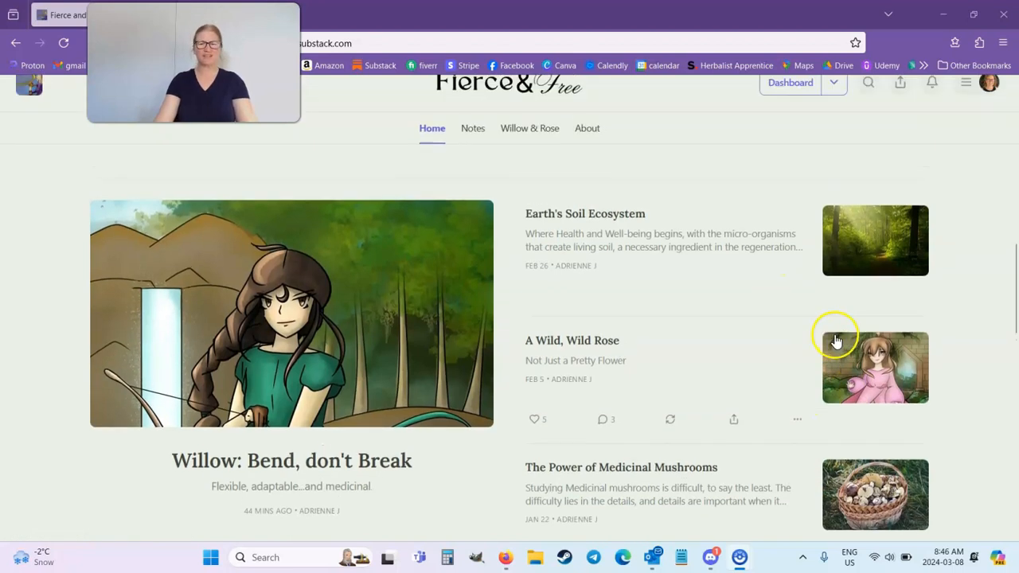
scroll(956, 319, down, 1)
scroll(978, 346, down, 1)
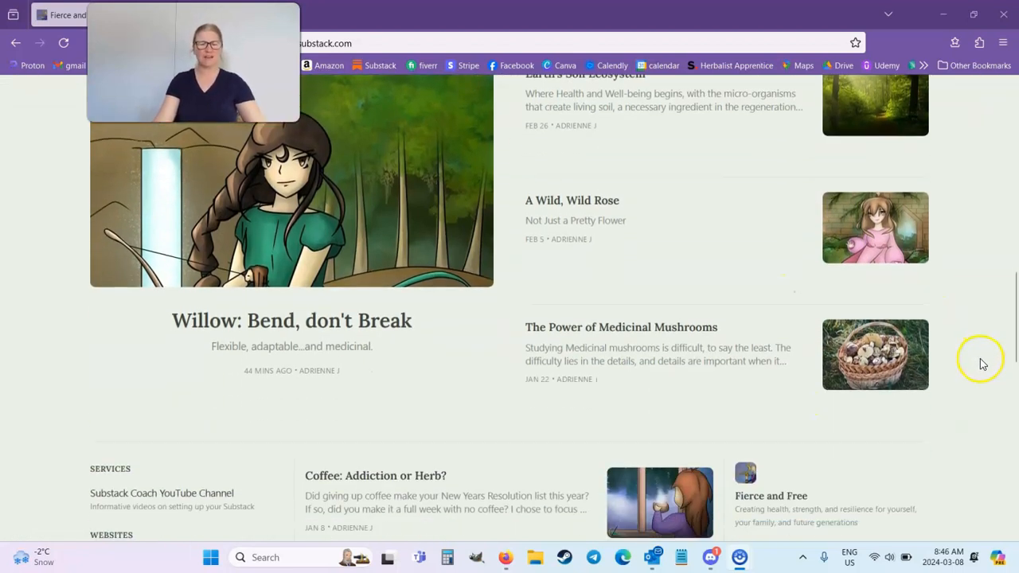
scroll(981, 362, down, 3)
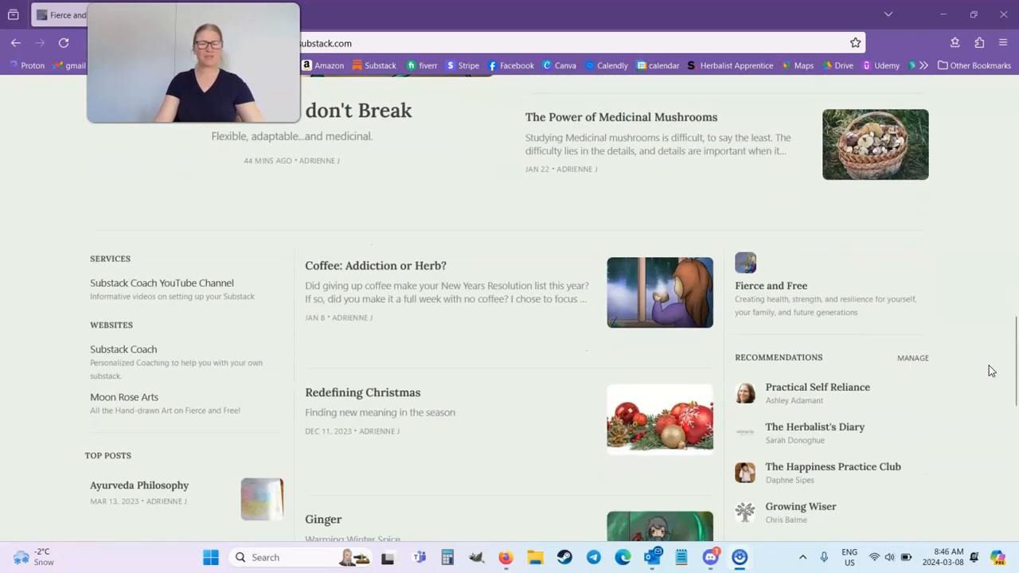
scroll(514, 297, down, 4)
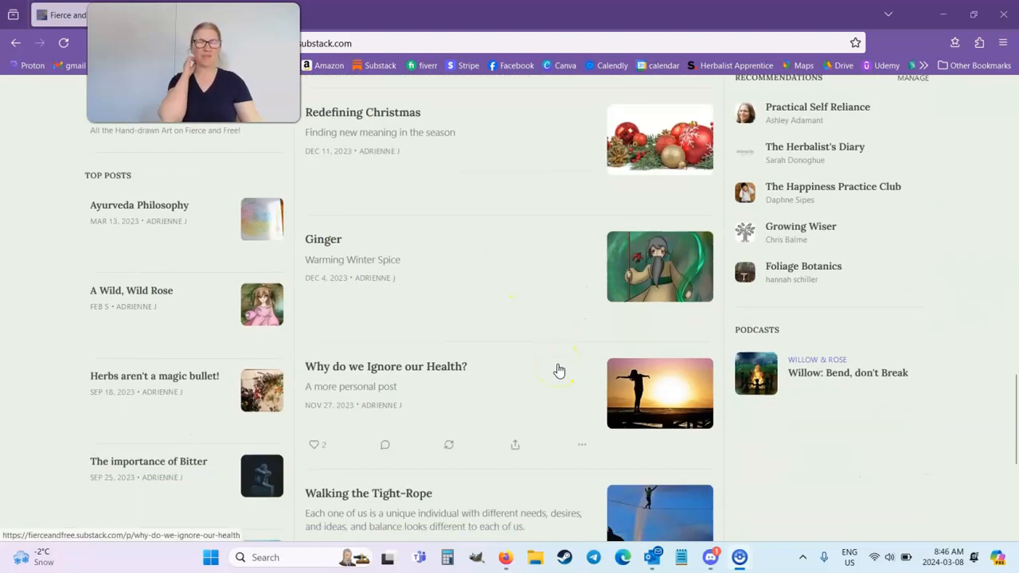
scroll(608, 281, down, 3)
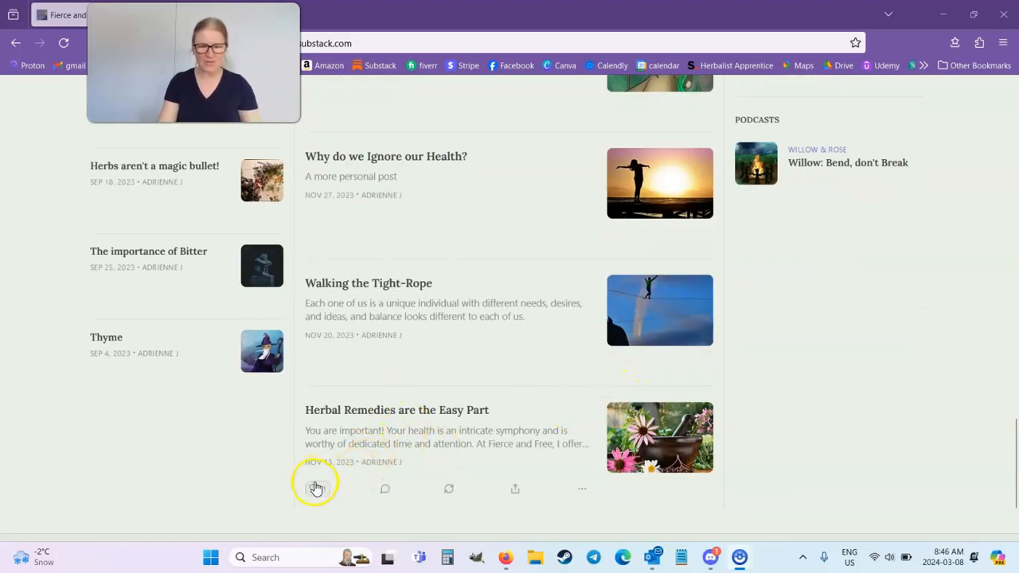
Check the modules in the columns on both sides of the published homepage's post list.
scroll(862, 425, up, 3)
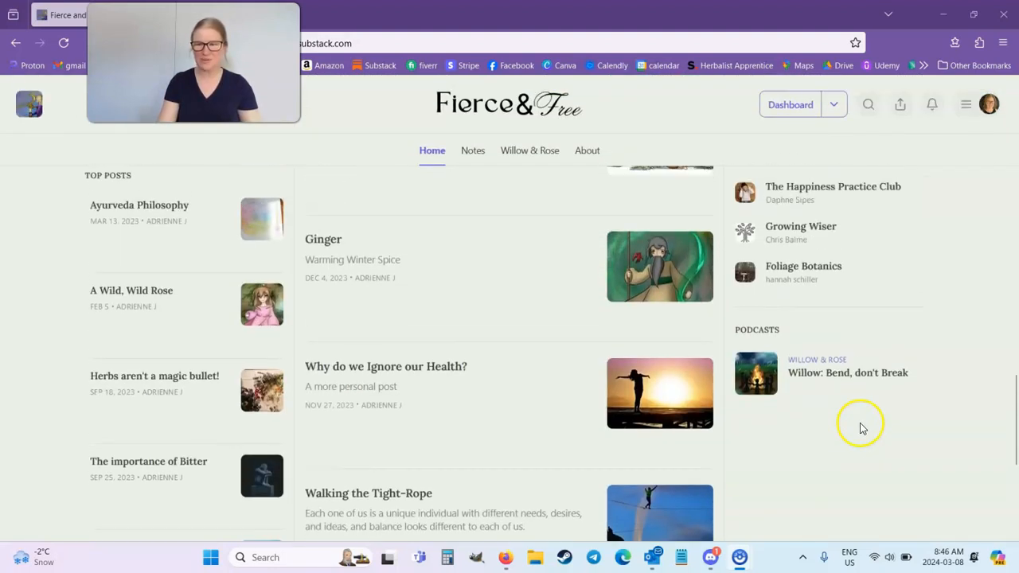
scroll(499, 437, up, 6)
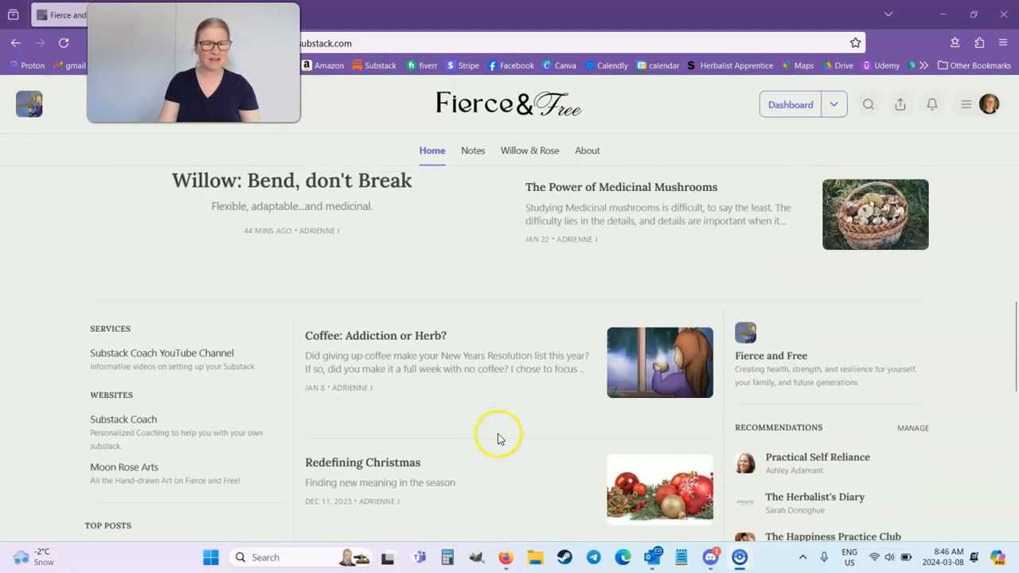
scroll(148, 427, down, 1)
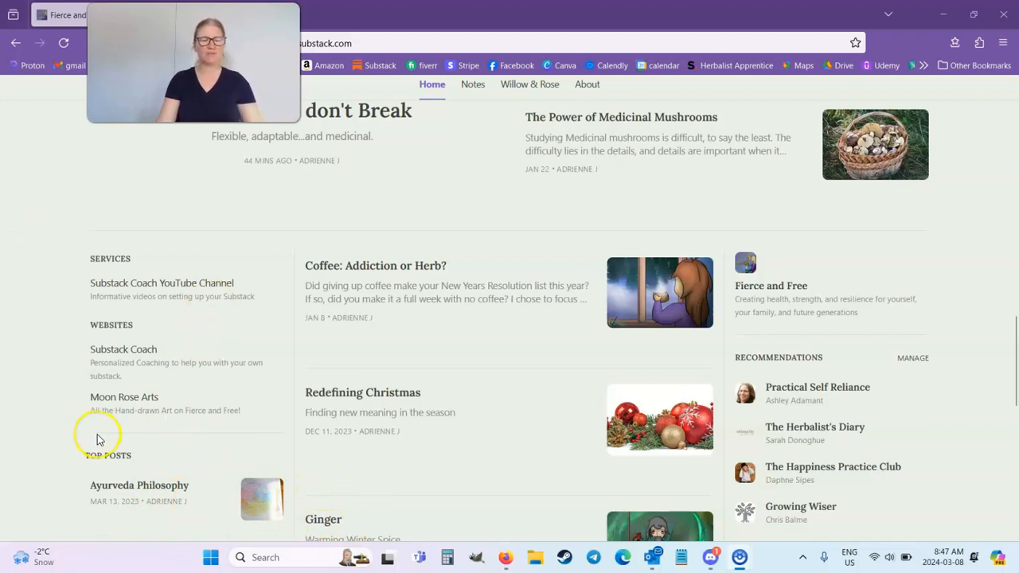
scroll(114, 419, down, 3)
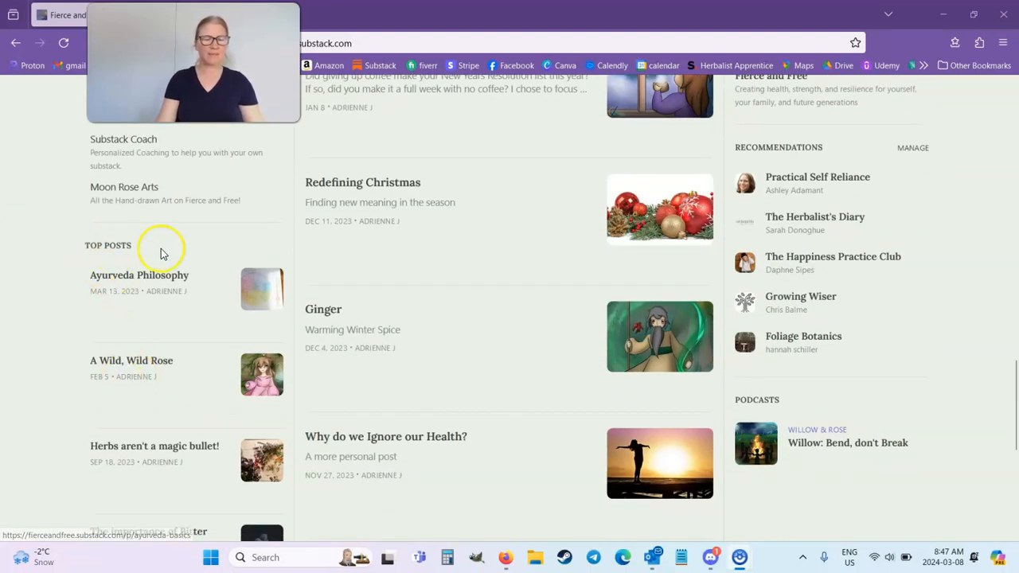
scroll(303, 466, down, 4)
scroll(865, 432, up, 6)
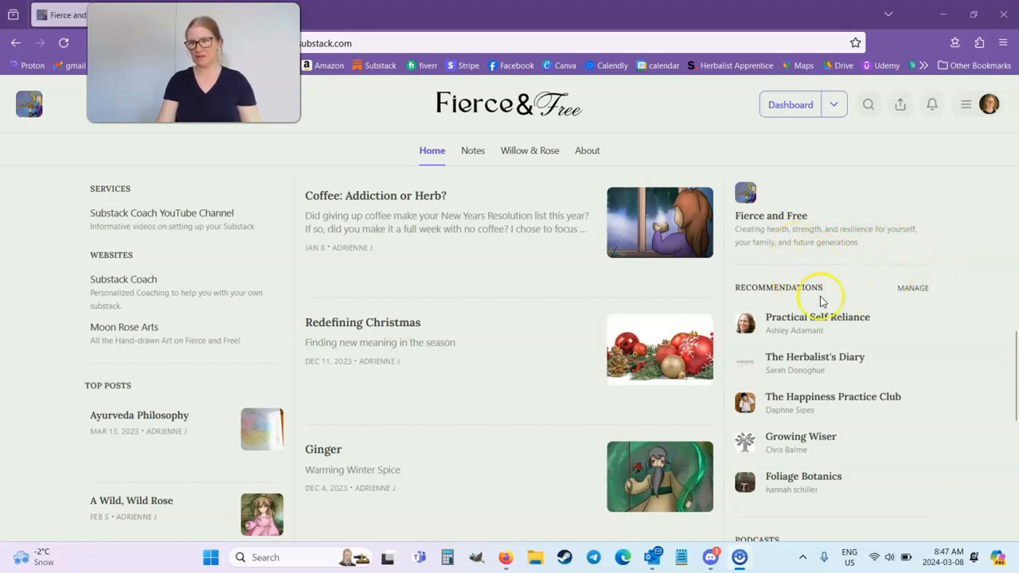
scroll(881, 287, down, 2)
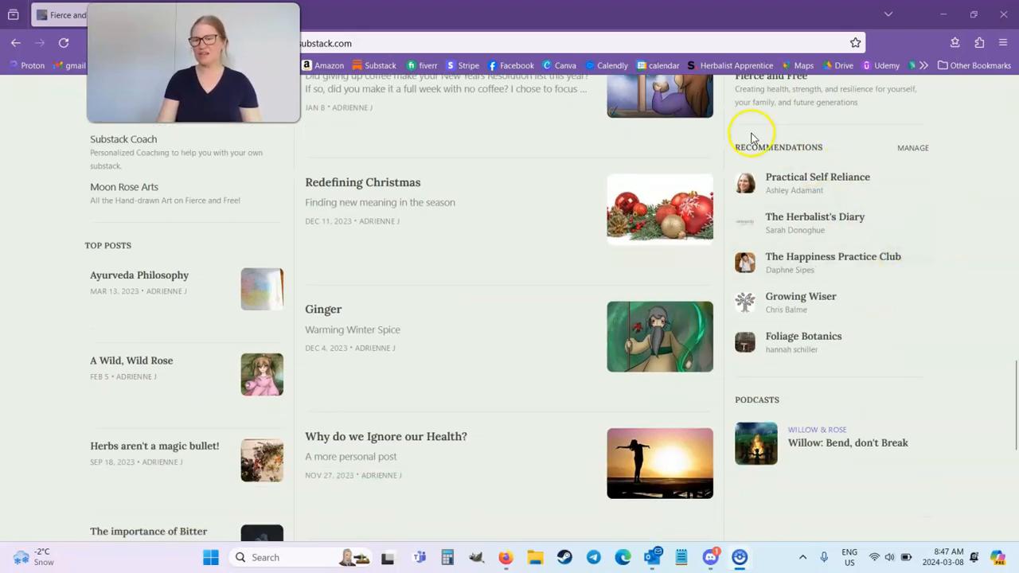
scroll(900, 373, down, 2)
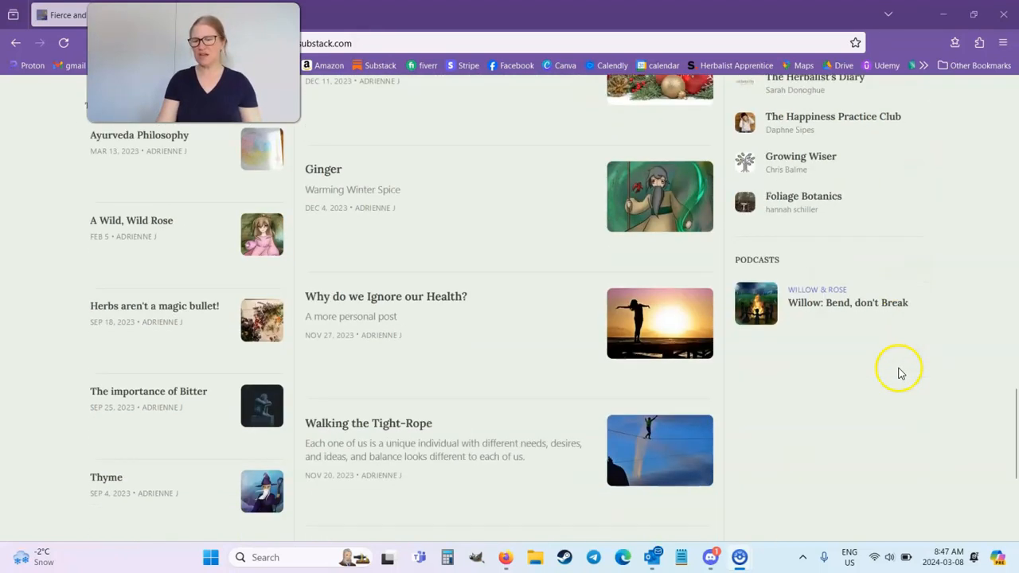
Look through the whole published homepage again, from the welcome post down to the Recommendations and Podcasts modules and back to the welcome post.
click(831, 293)
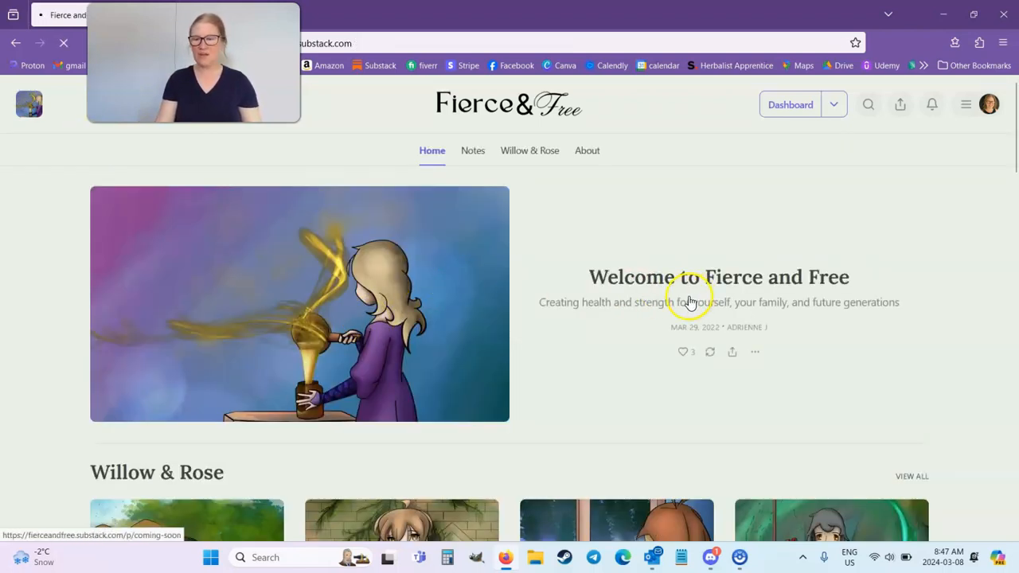
scroll(687, 305, down, 5)
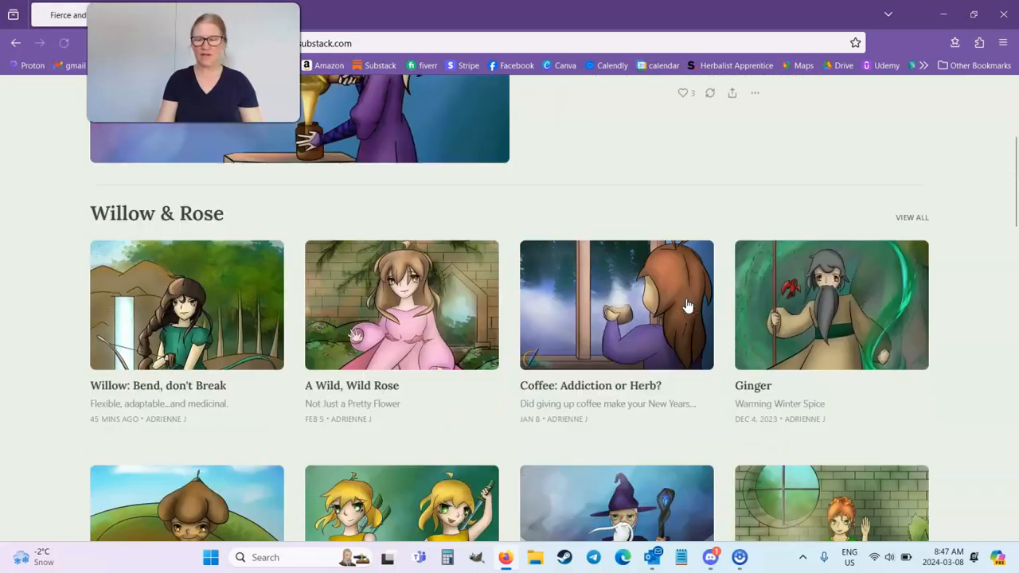
scroll(687, 305, down, 6)
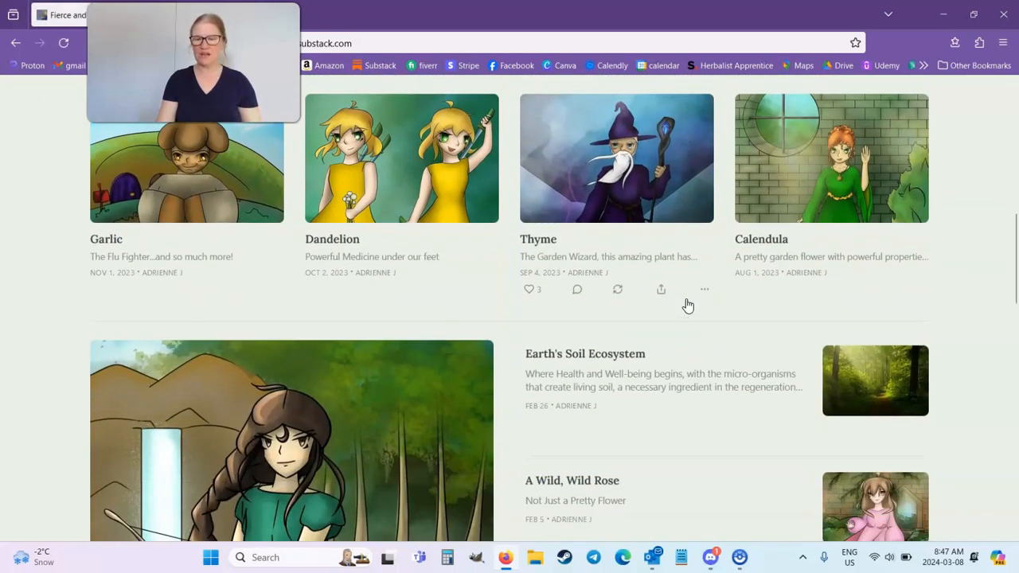
scroll(687, 305, down, 3)
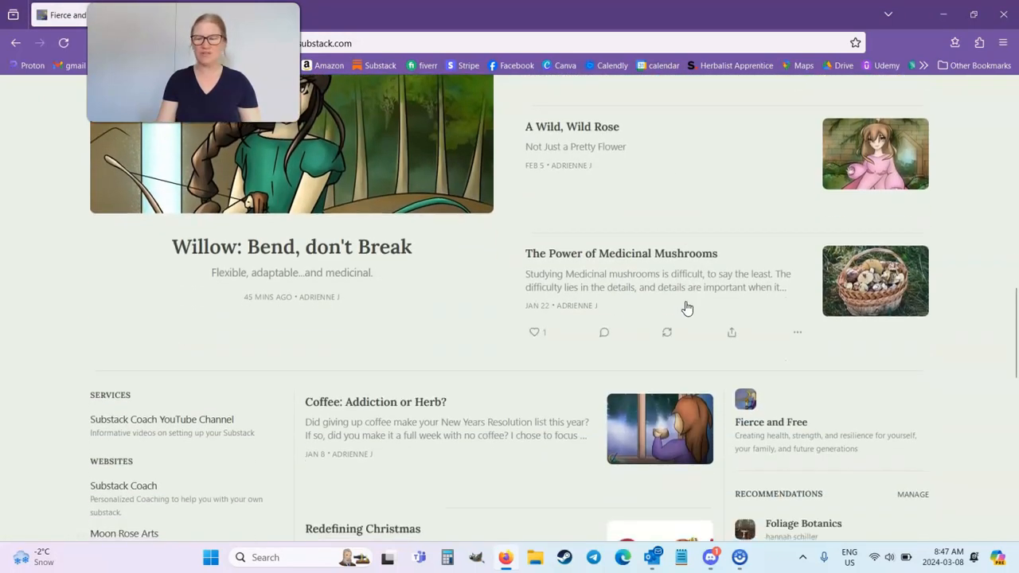
scroll(682, 311, down, 6)
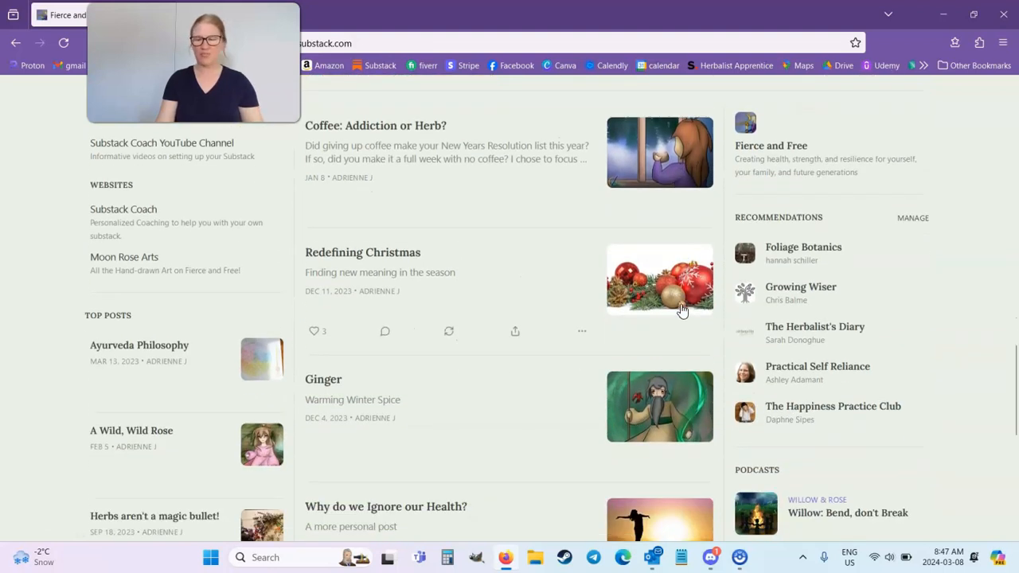
scroll(682, 312, up, 5)
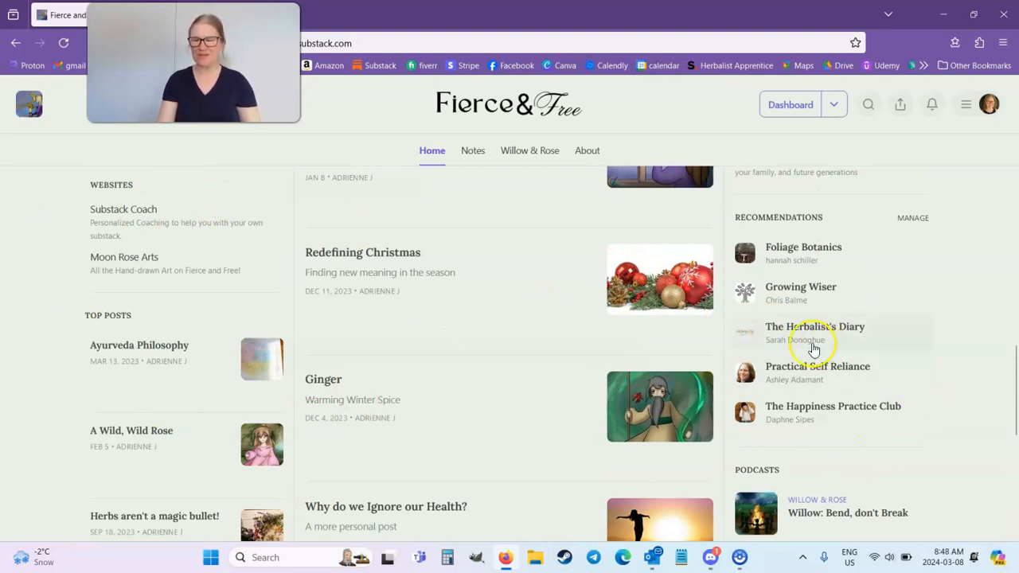
scroll(814, 351, up, 8)
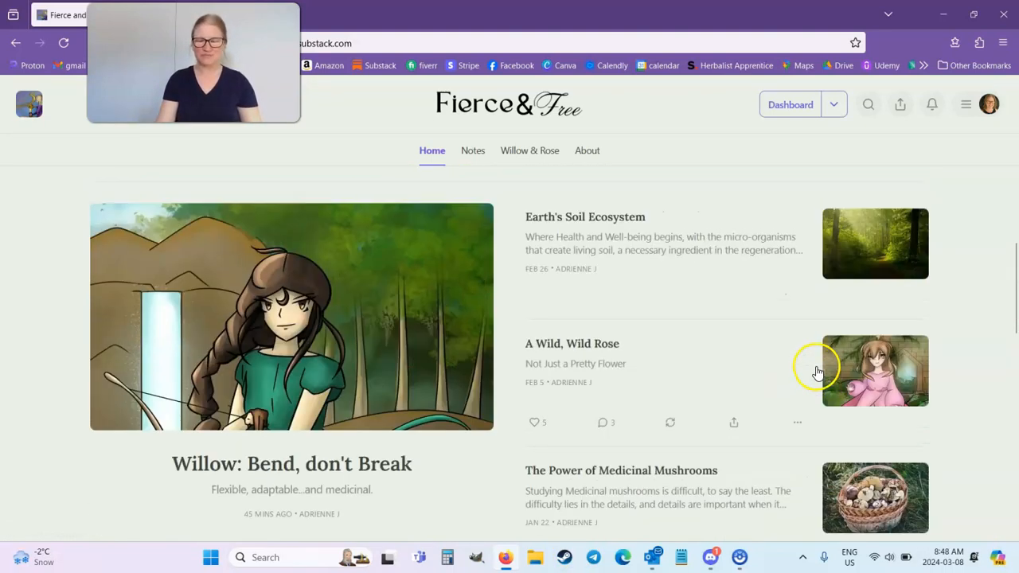
scroll(818, 372, up, 10)
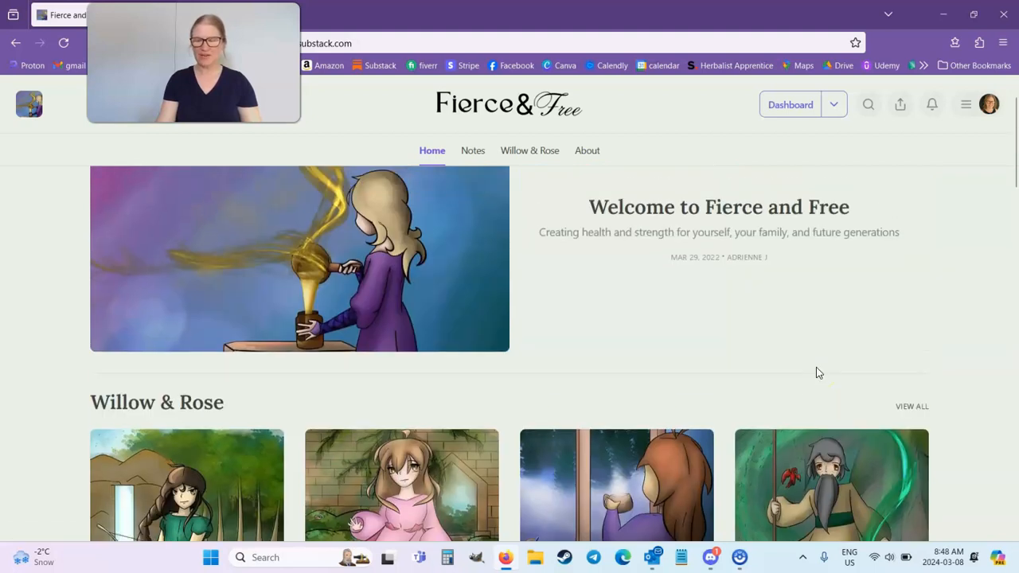
scroll(816, 373, up, 2)
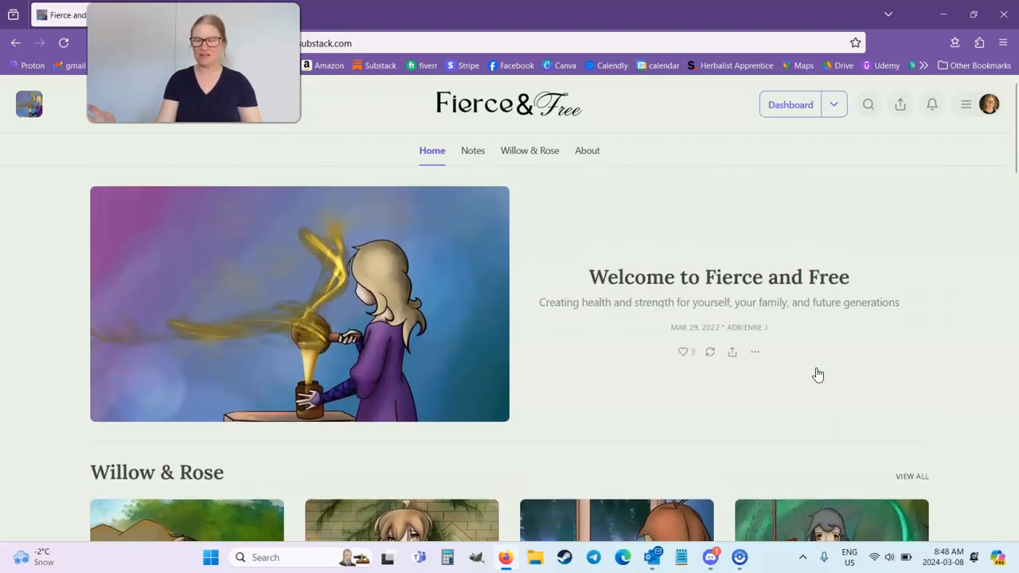